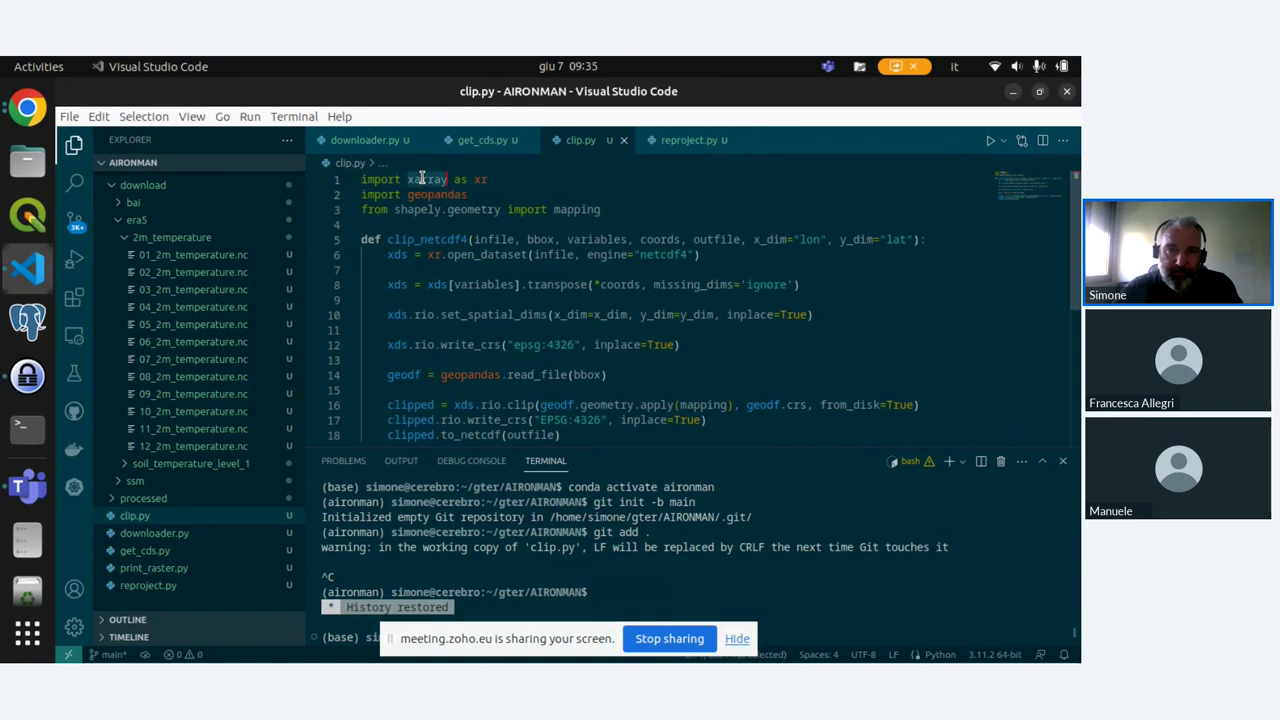
Open reproject.py, unfold the reproject_raster function and examine its code down to the line writing the NetCDF output.
{"action": "left_click", "coordinate": [710, 146]}
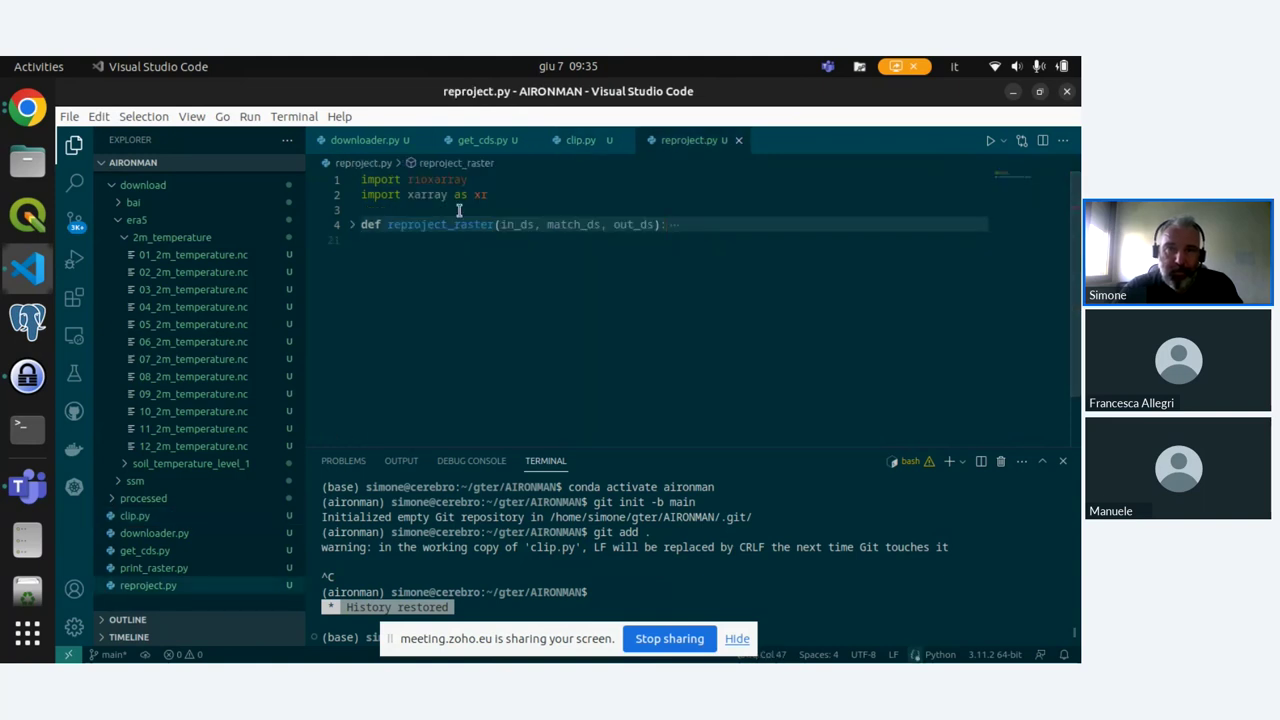
{"action": "left_click", "coordinate": [353, 224]}
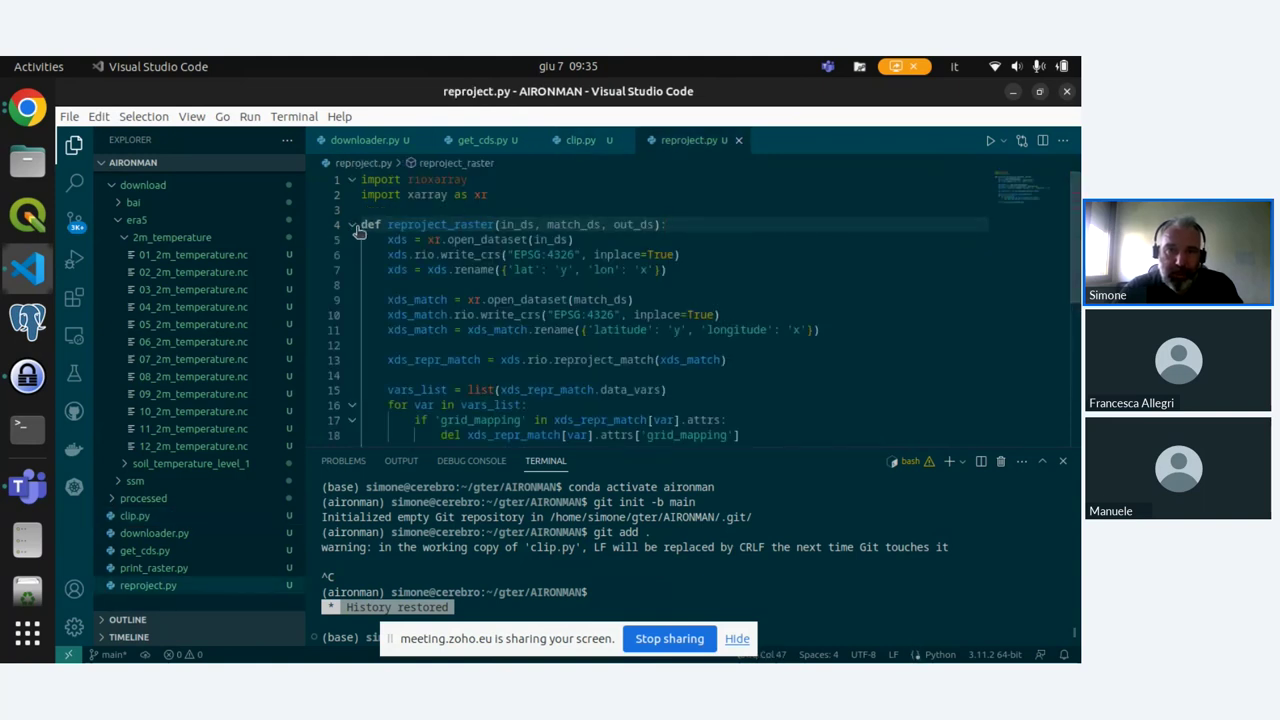
{"action": "scroll", "coordinate": [786, 251], "scroll_direction": "down", "scroll_amount": 1}
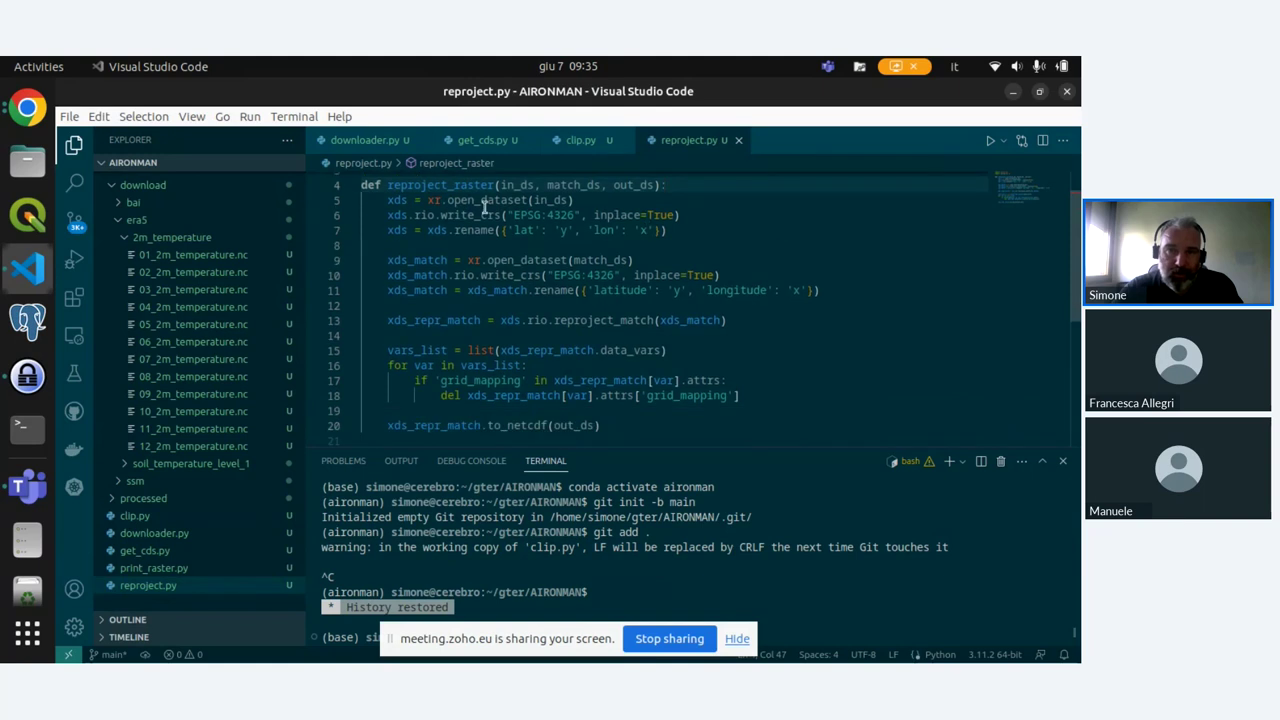
{"action": "scroll", "coordinate": [433, 249], "scroll_direction": "down", "scroll_amount": 1}
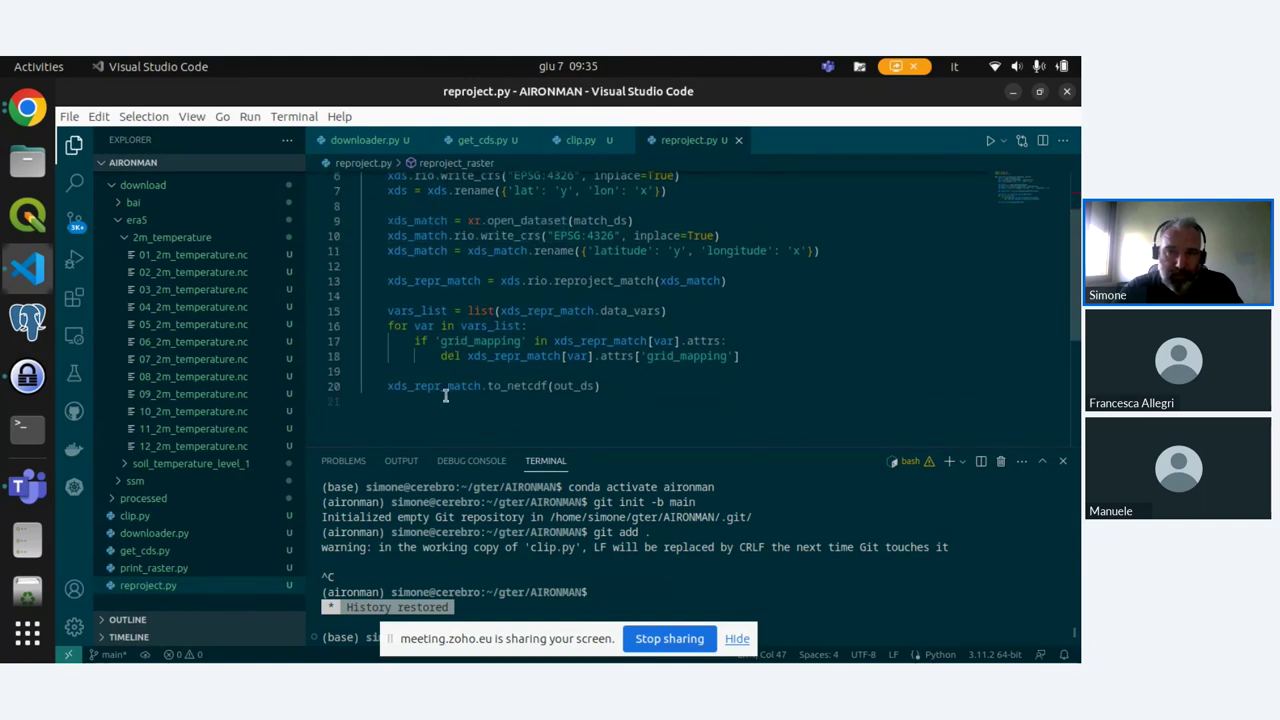
{"action": "scroll", "coordinate": [622, 356], "scroll_direction": "up", "scroll_amount": 2}
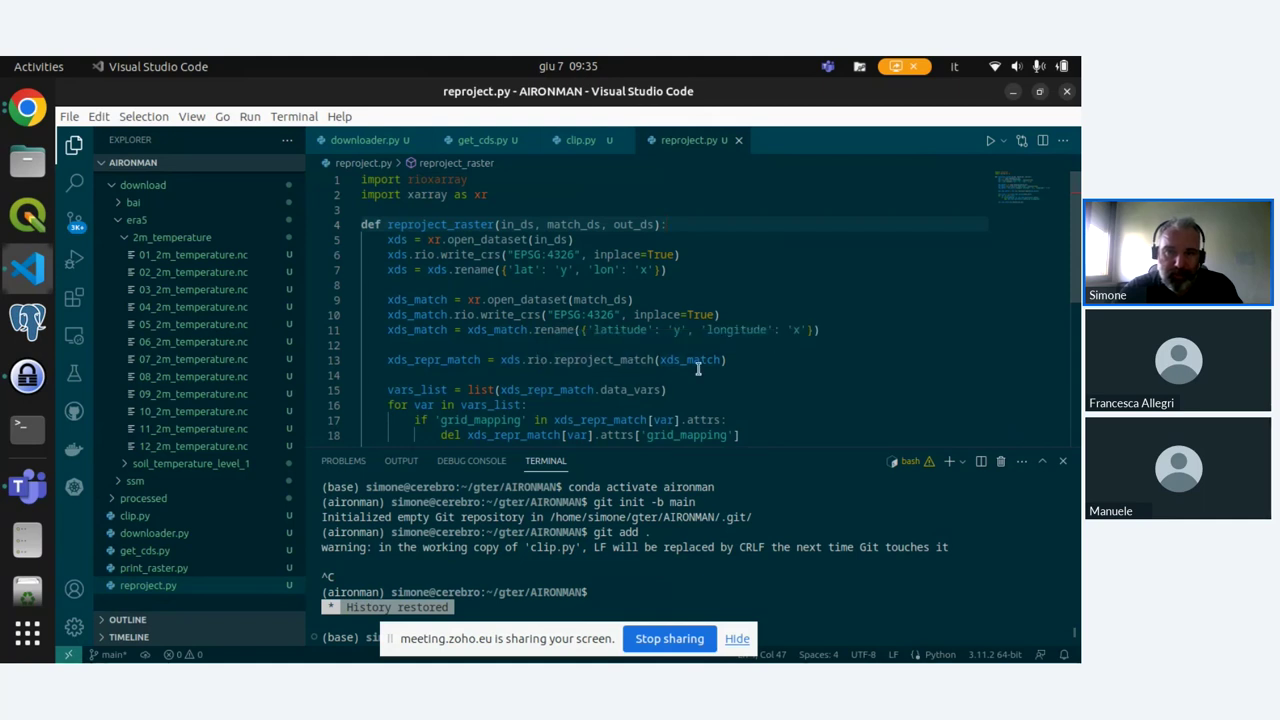
{"action": "scroll", "coordinate": [613, 374], "scroll_direction": "down", "scroll_amount": 1}
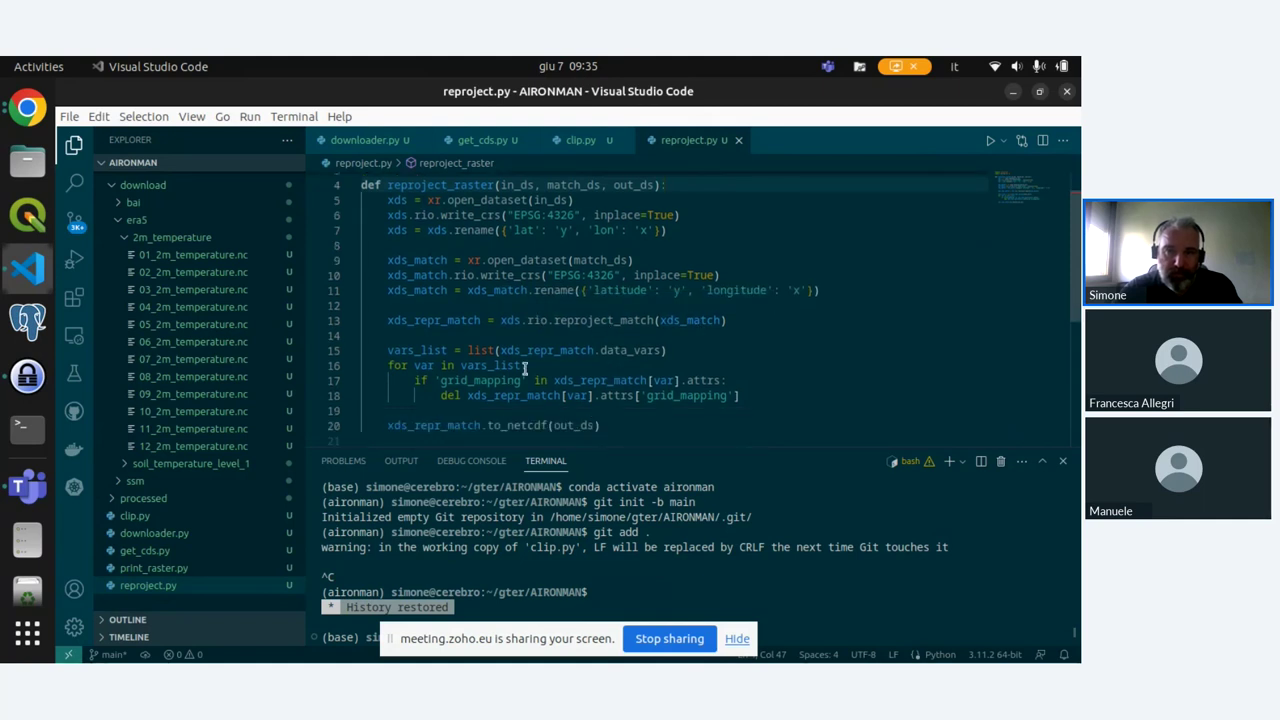
{"action": "left_click_drag", "start_coordinate": [383, 425], "coordinate": [618, 420]}
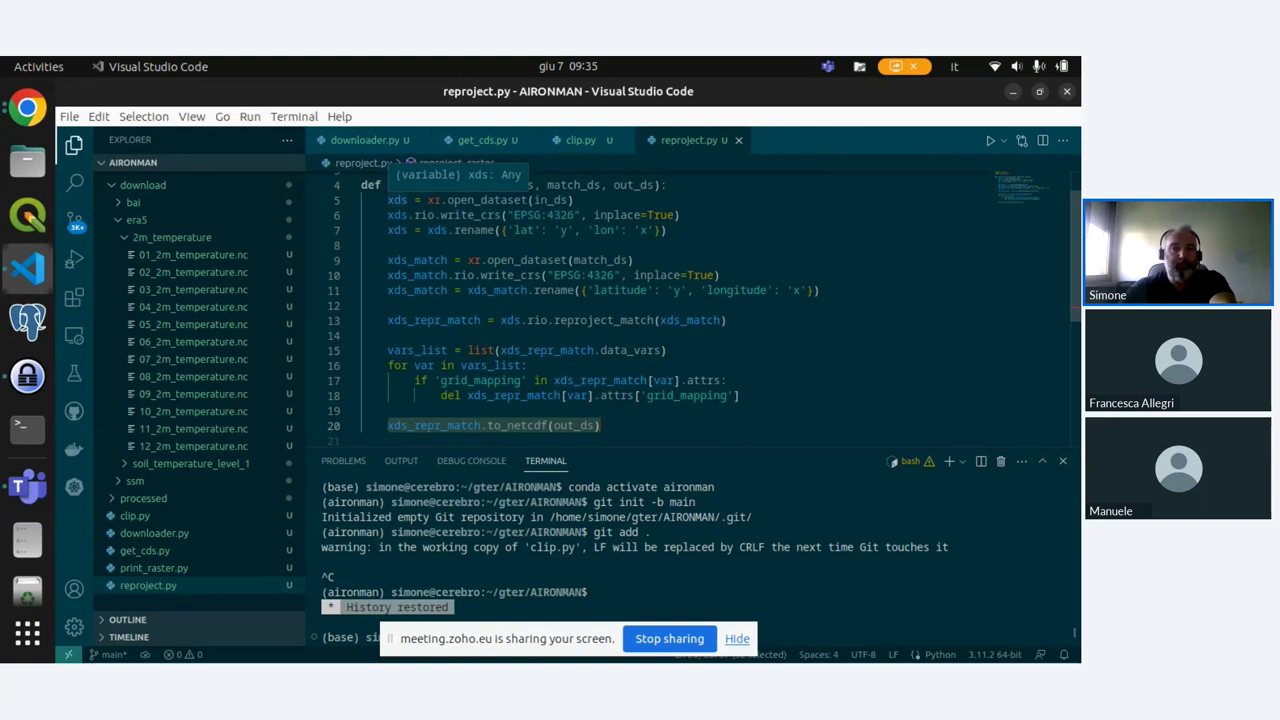
Collapse the era5 folder in the project tree, launch QGIS Desktop and switch to its untitled project.
{"action": "left_click", "coordinate": [117, 221]}
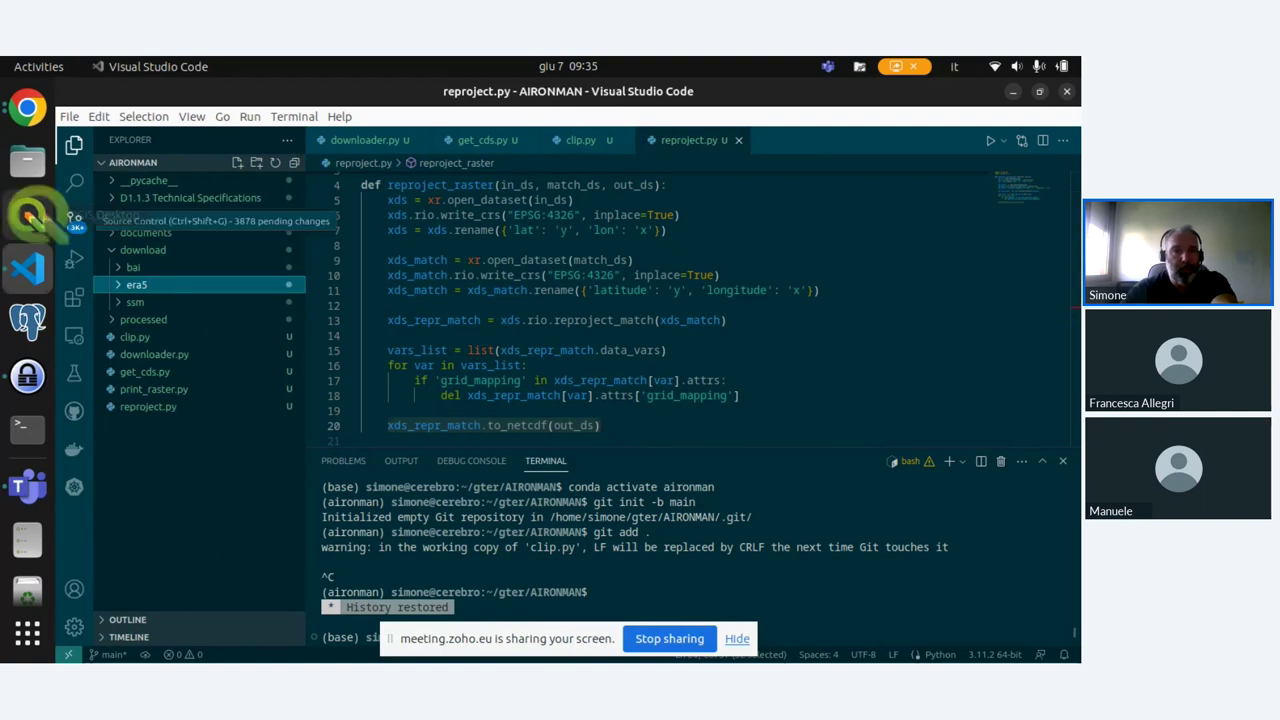
{"action": "left_click", "coordinate": [30, 215]}
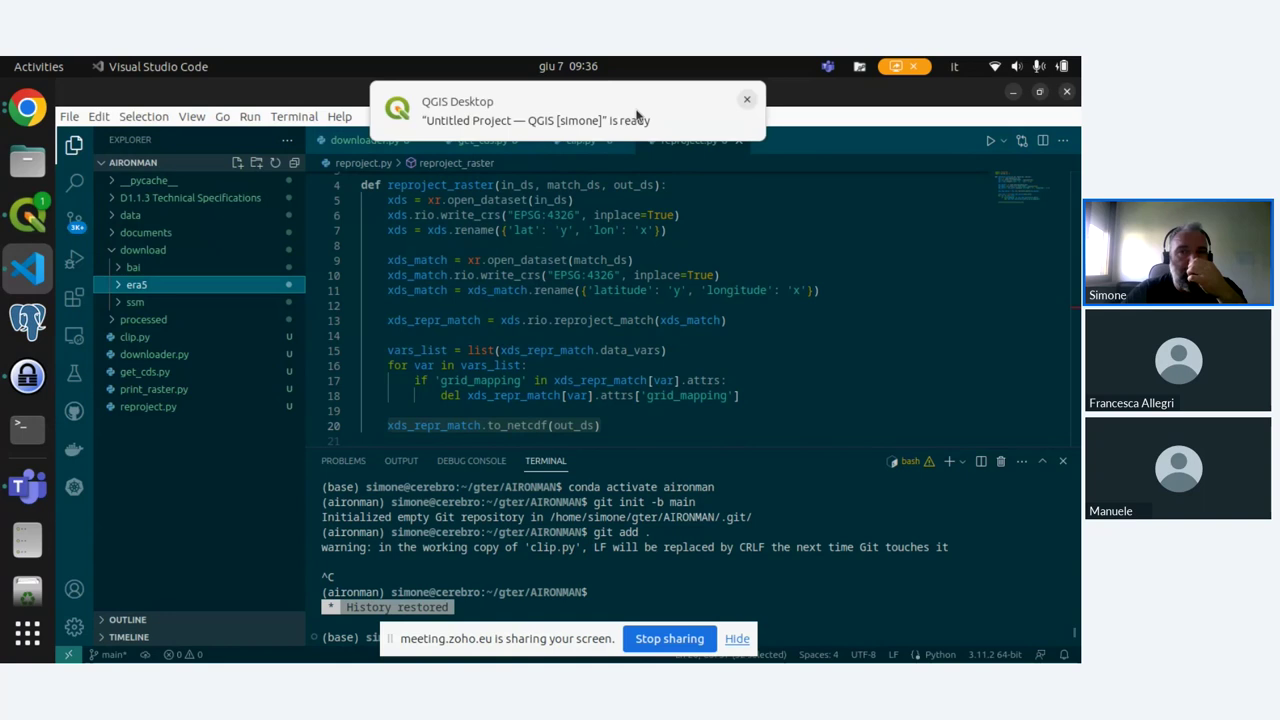
{"action": "left_click", "coordinate": [746, 99]}
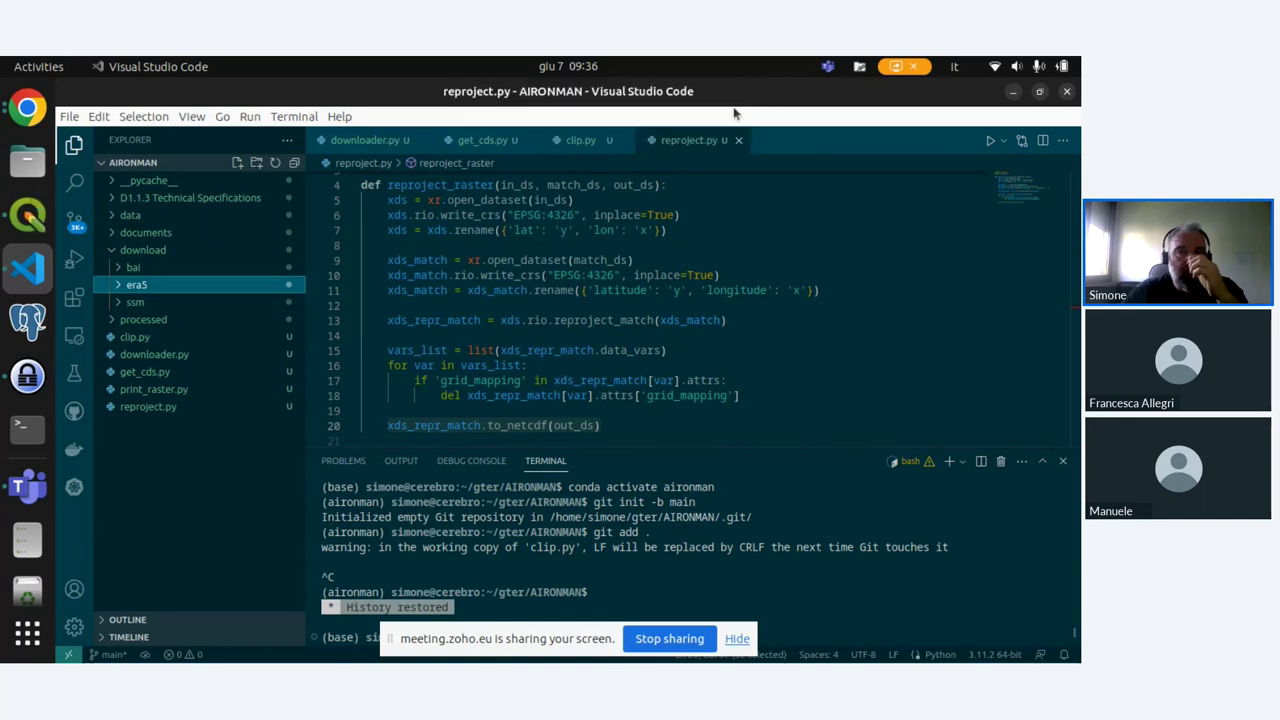
{"action": "left_click", "coordinate": [28, 214]}
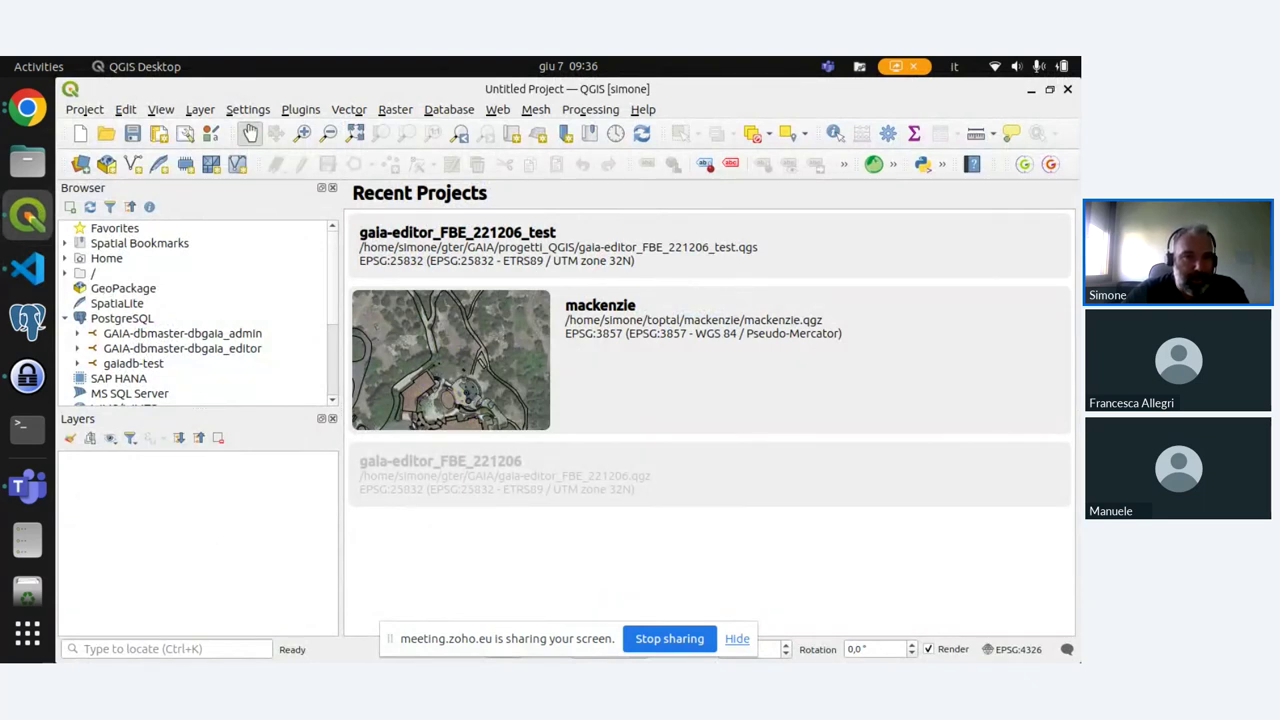
Expand the Home directory in the QGIS file browser and open its gter folder.
{"action": "left_click", "coordinate": [65, 258]}
{"action": "scroll", "coordinate": [94, 334], "scroll_direction": "down", "scroll_amount": 2}
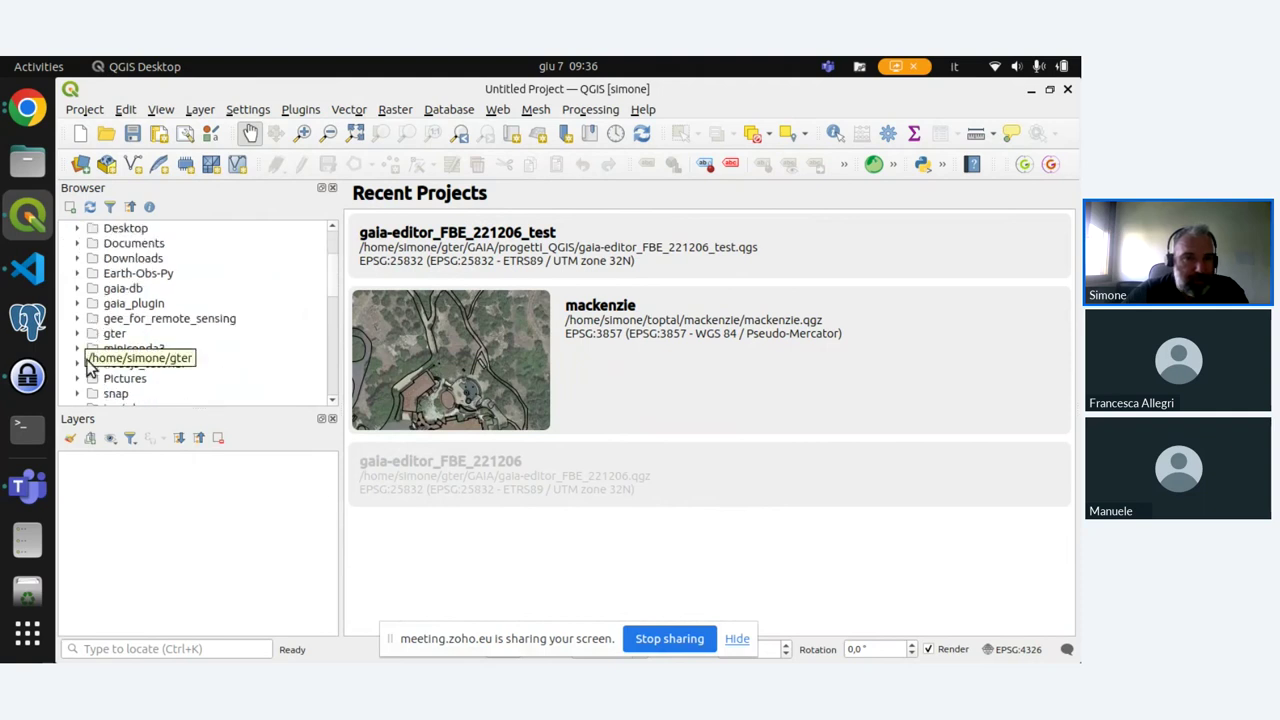
{"action": "scroll", "coordinate": [120, 348], "scroll_direction": "down", "scroll_amount": 1}
{"action": "scroll", "coordinate": [155, 362], "scroll_direction": "up", "scroll_amount": 2}
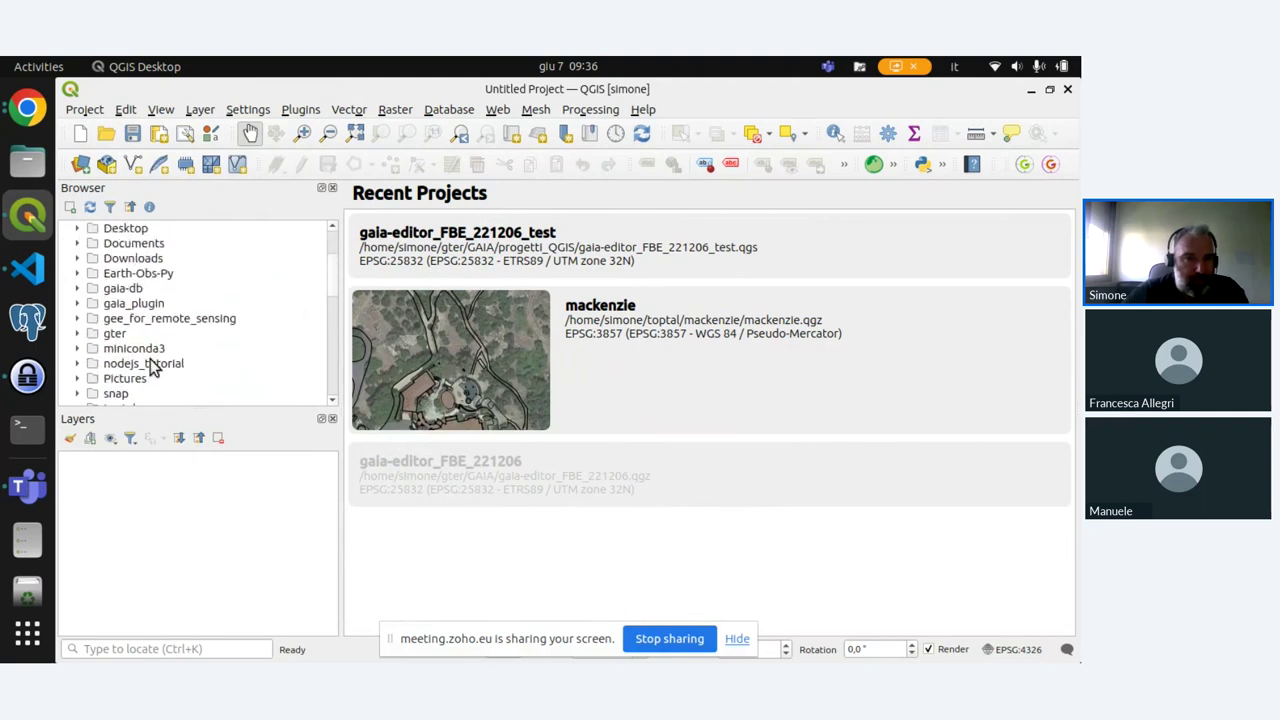
{"action": "scroll", "coordinate": [140, 338], "scroll_direction": "up", "scroll_amount": 1}
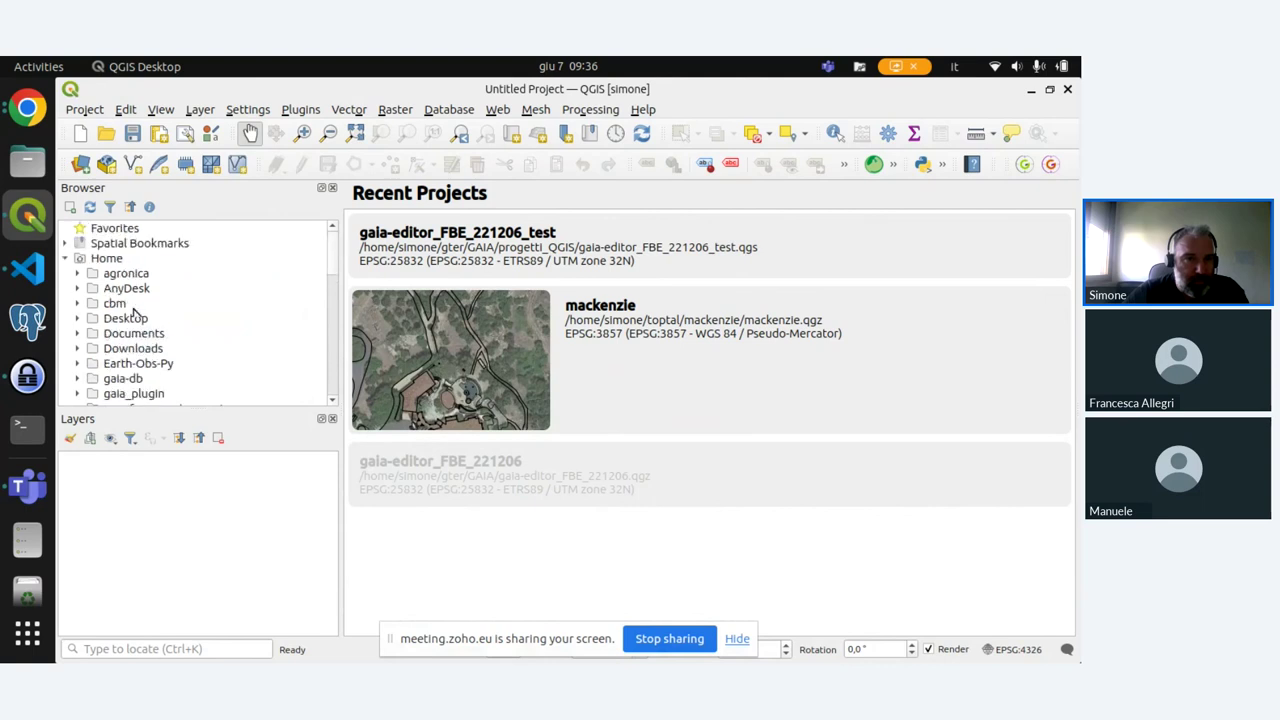
{"action": "scroll", "coordinate": [141, 303], "scroll_direction": "down", "scroll_amount": 1}
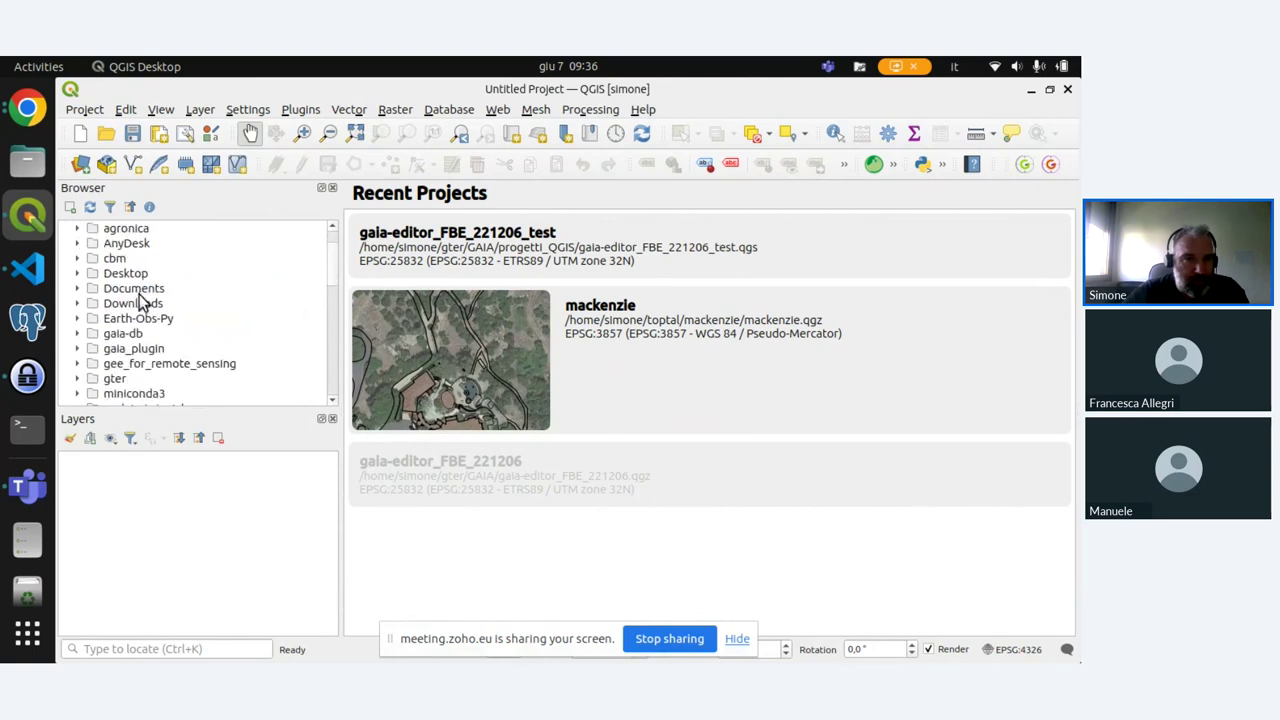
{"action": "scroll", "coordinate": [141, 303], "scroll_direction": "down", "scroll_amount": 1}
{"action": "scroll", "coordinate": [141, 303], "scroll_direction": "up", "scroll_amount": 2}
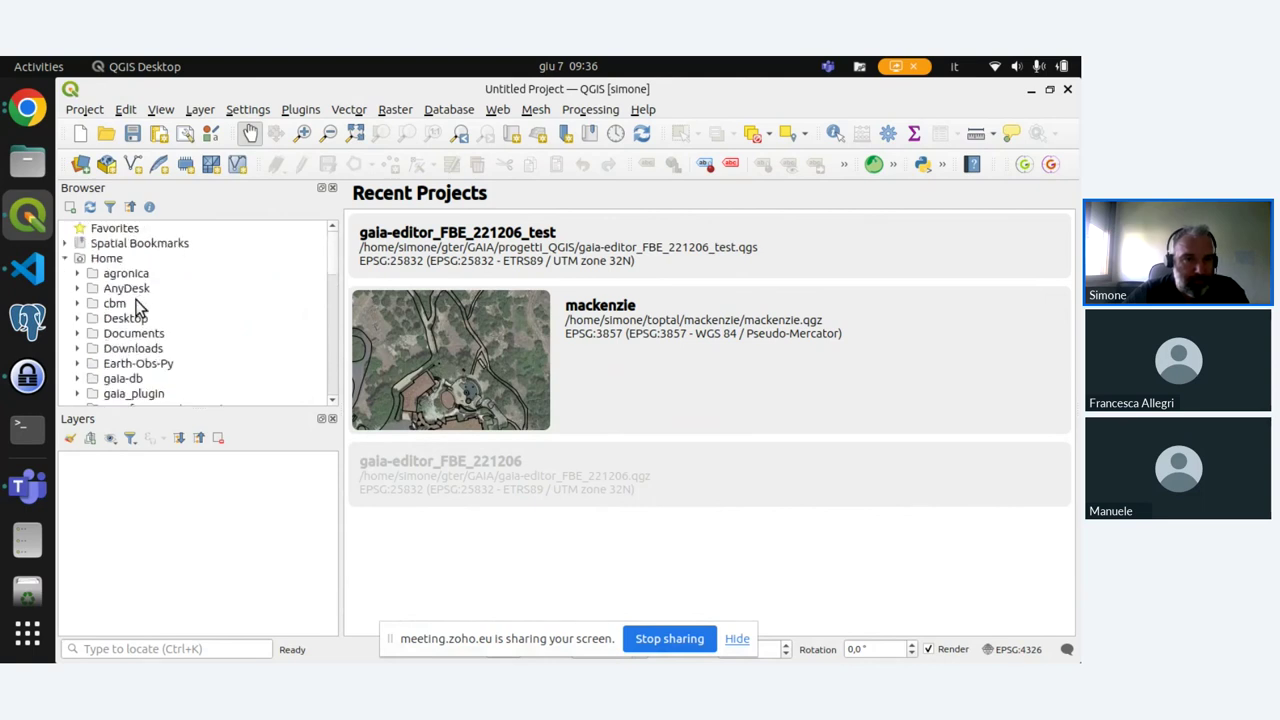
{"action": "scroll", "coordinate": [140, 305], "scroll_direction": "down", "scroll_amount": 2}
{"action": "double_click", "coordinate": [92, 335]}
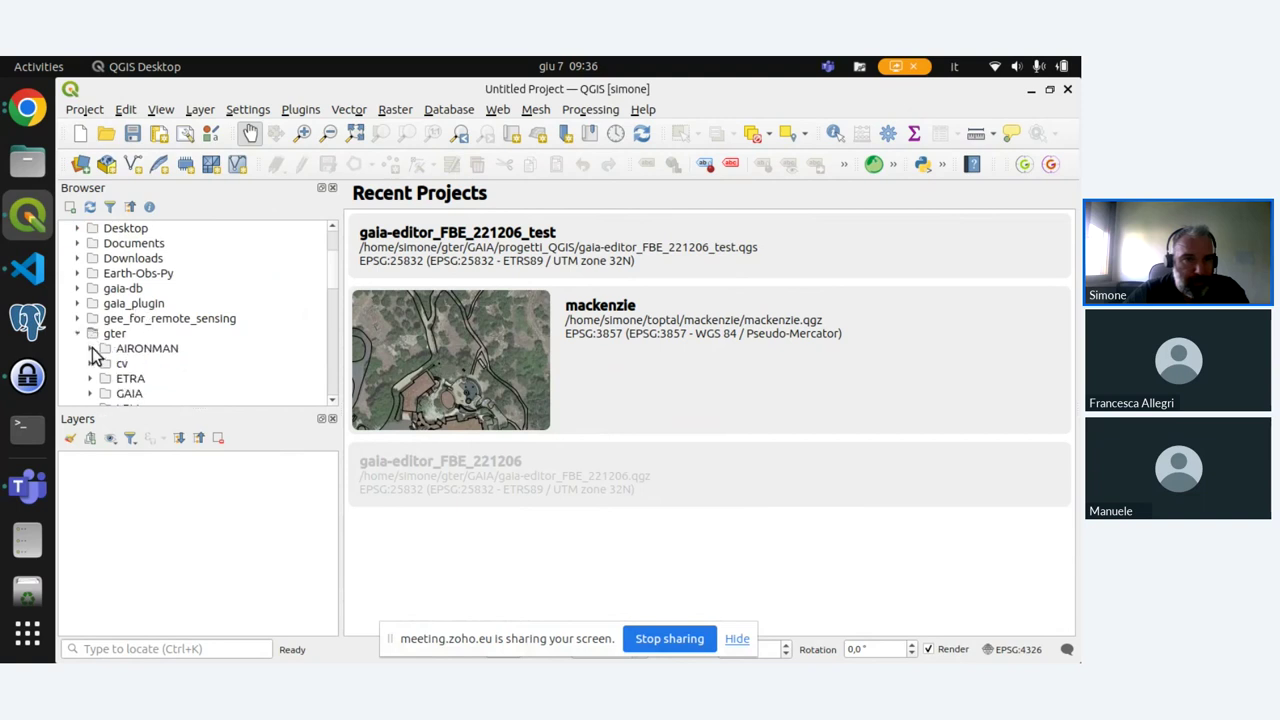
Expand the AIRONMAN folder inside gter and open its processed subfolder.
{"action": "left_click", "coordinate": [91, 348]}
{"action": "scroll", "coordinate": [181, 362], "scroll_direction": "down", "scroll_amount": 2}
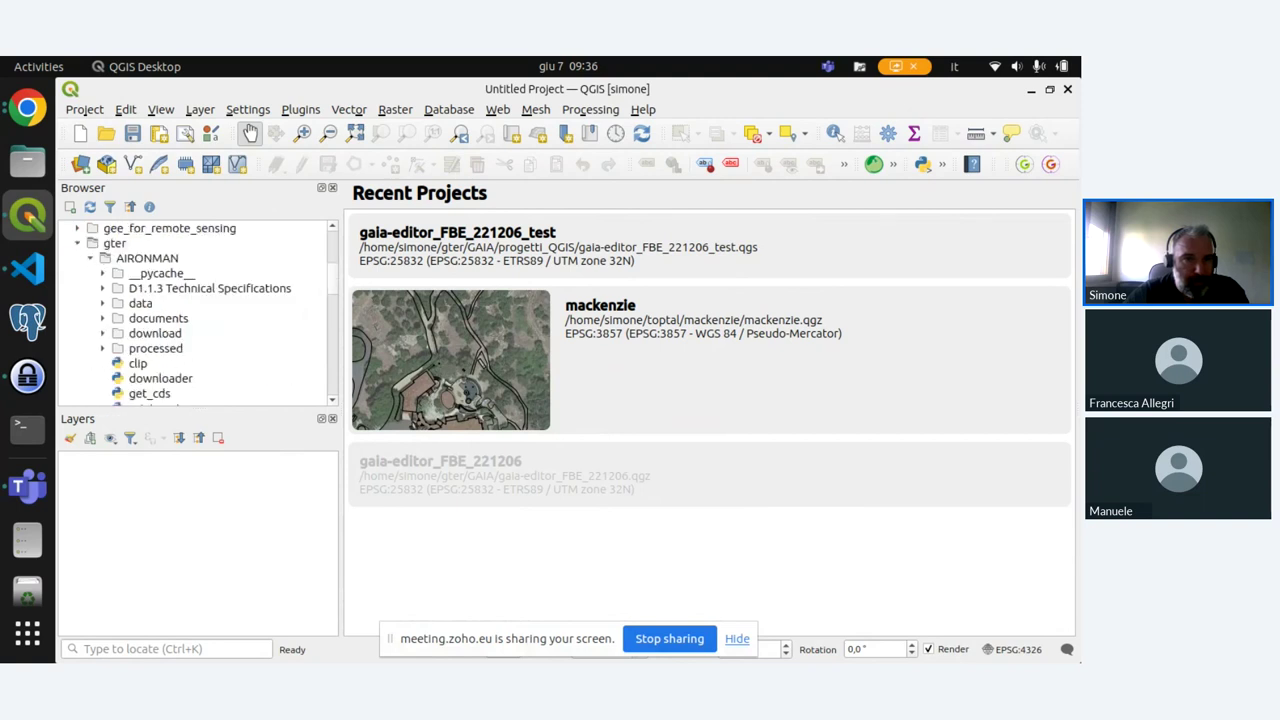
{"action": "scroll", "coordinate": [177, 366], "scroll_direction": "down", "scroll_amount": 1}
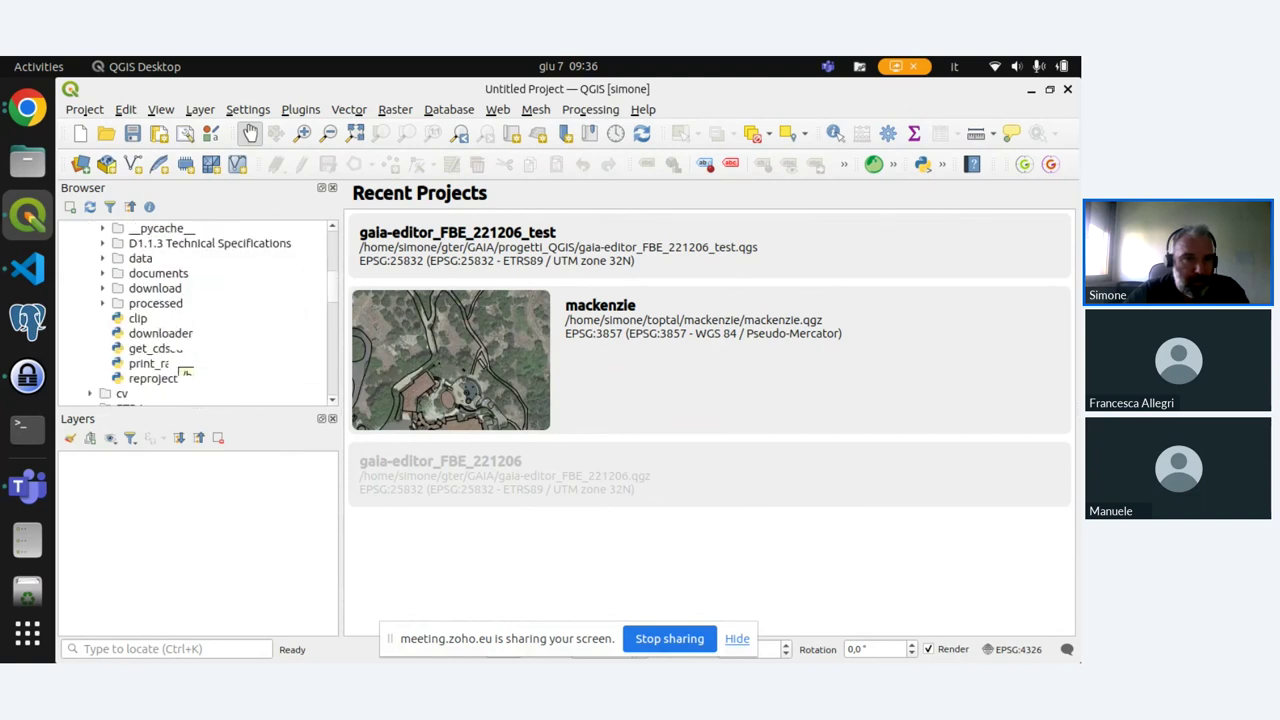
{"action": "left_click", "coordinate": [103, 304]}
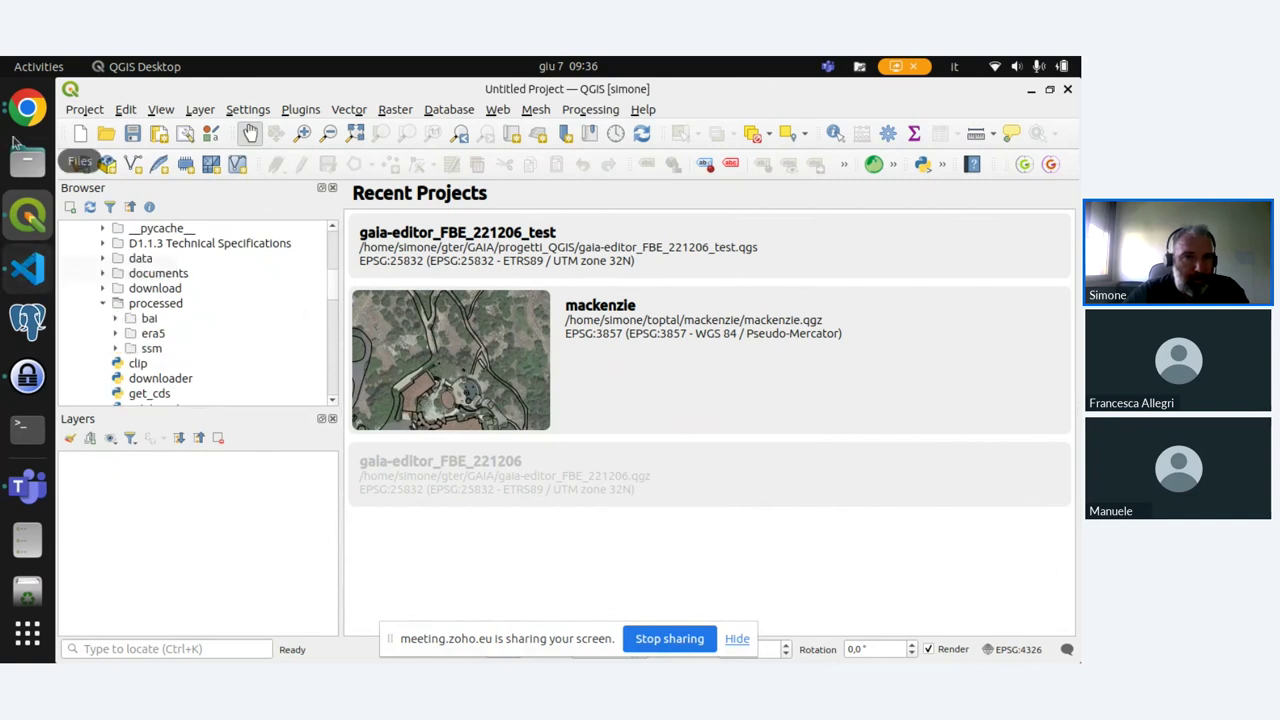
Switch to the Zoho meeting in Chrome, dismiss the picture-in-picture prompt and restart the screen sharing.
{"action": "left_click", "coordinate": [28, 108]}
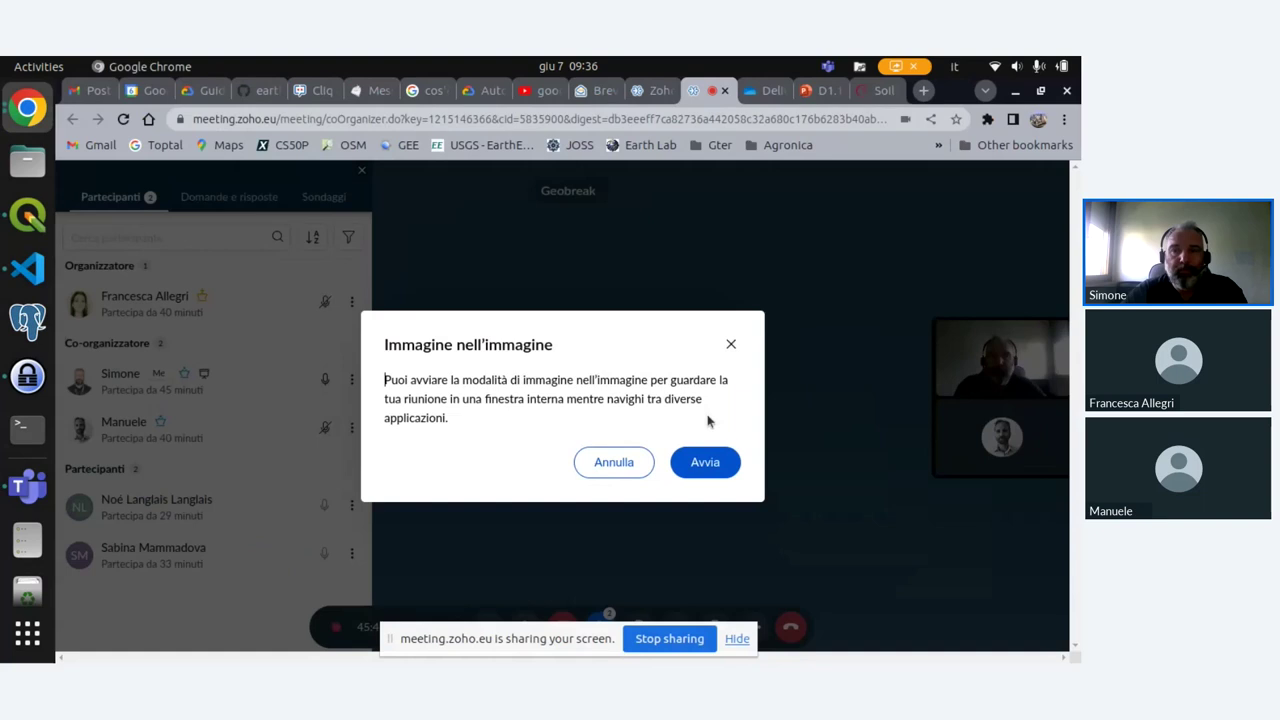
{"action": "left_click", "coordinate": [731, 344]}
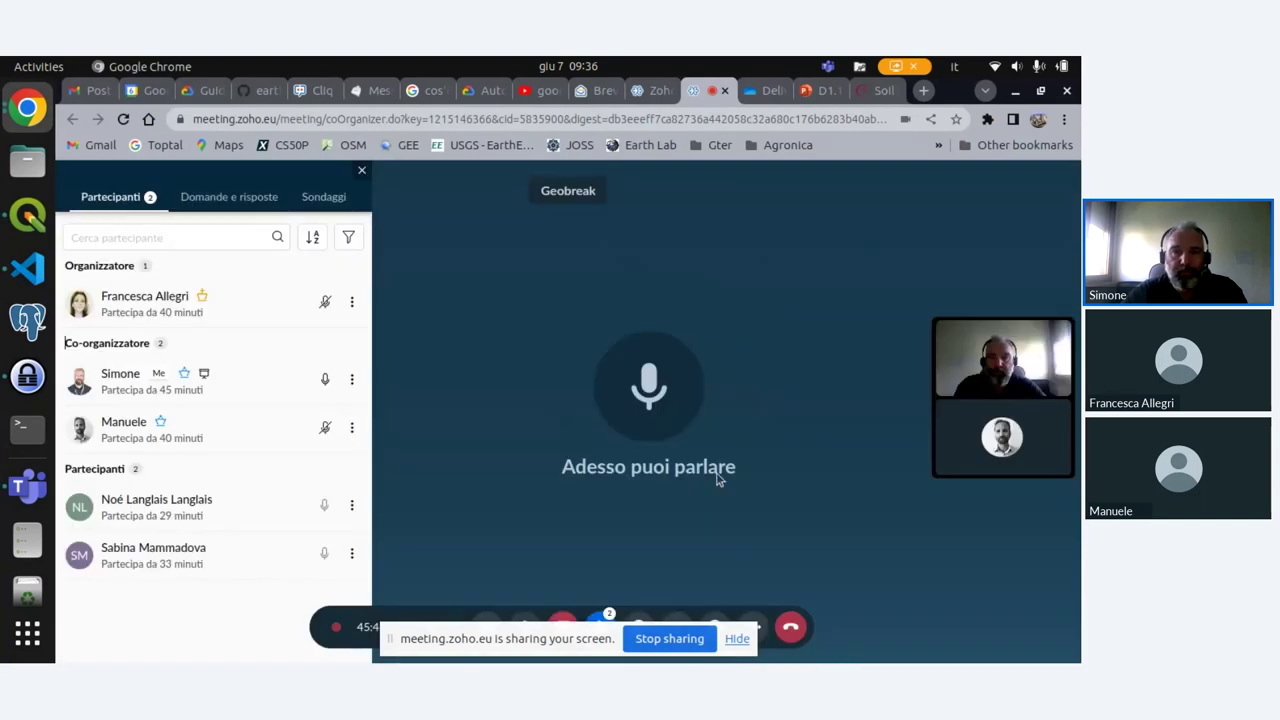
{"action": "left_click", "coordinate": [732, 641]}
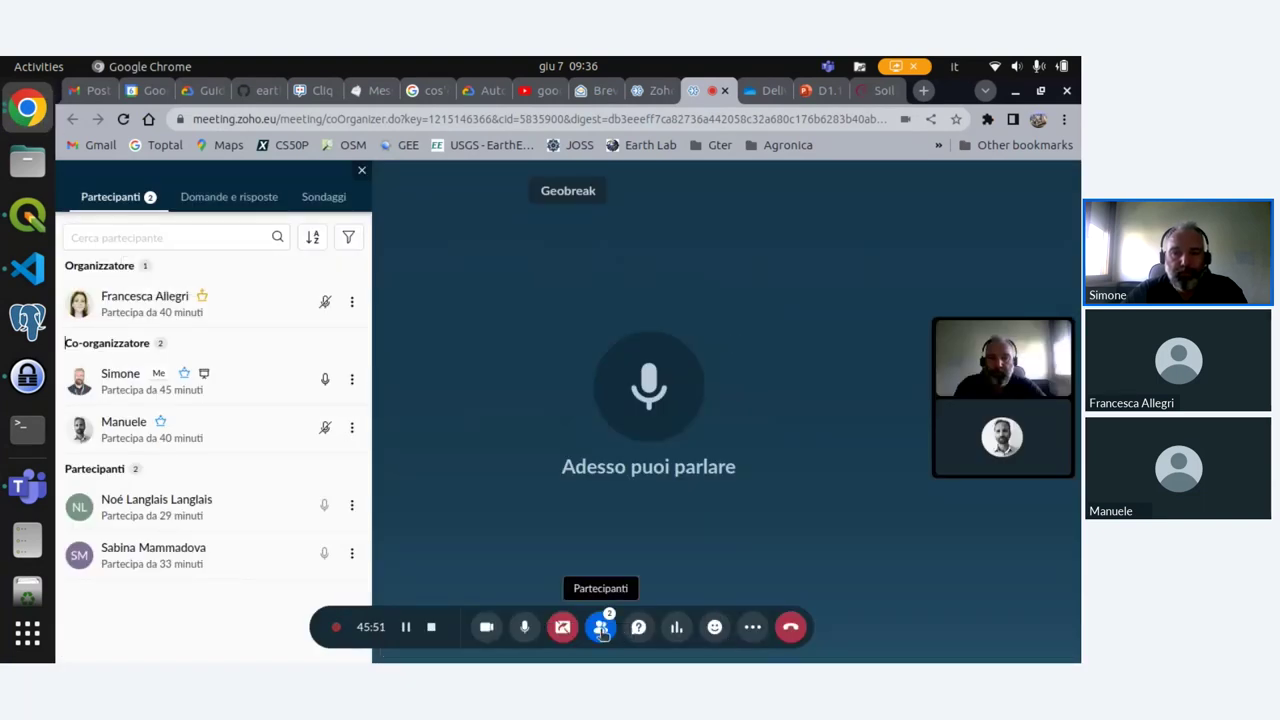
{"action": "left_click", "coordinate": [562, 630]}
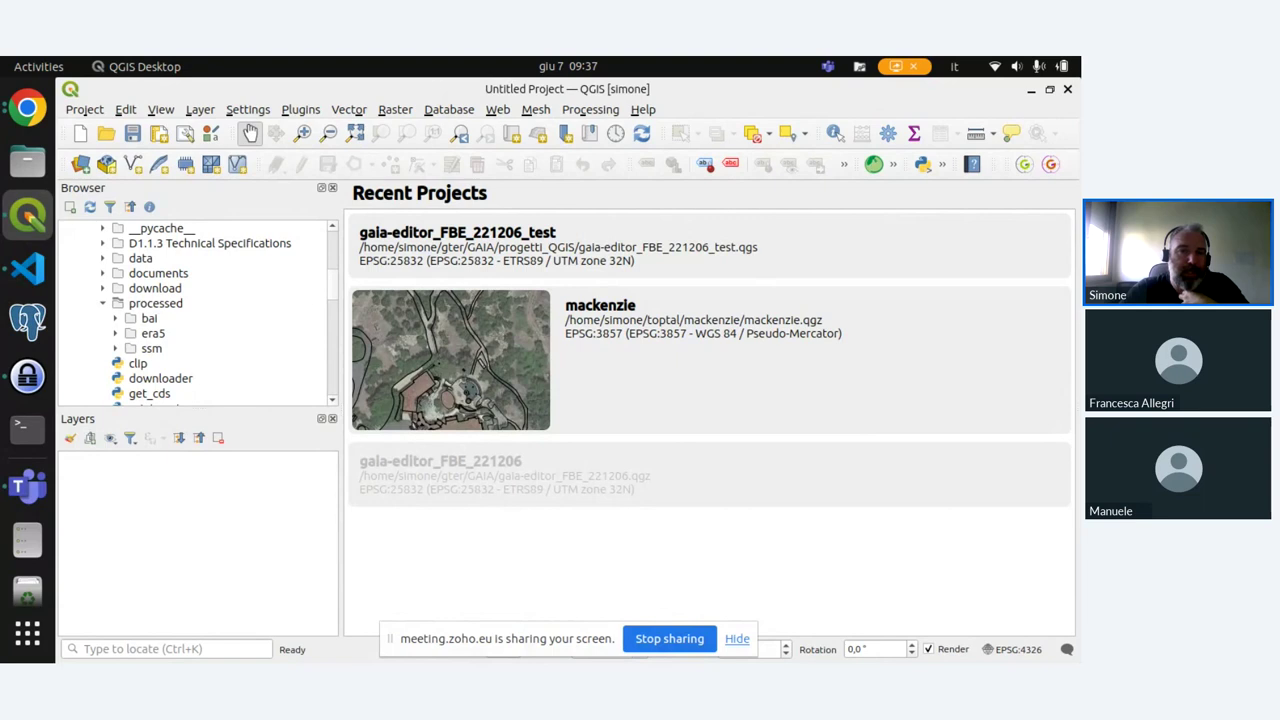
Widen the QGIS file browser beside the recent projects list and select the processed folder.
{"action": "left_click_drag", "start_coordinate": [342, 360], "coordinate": [391, 362]}
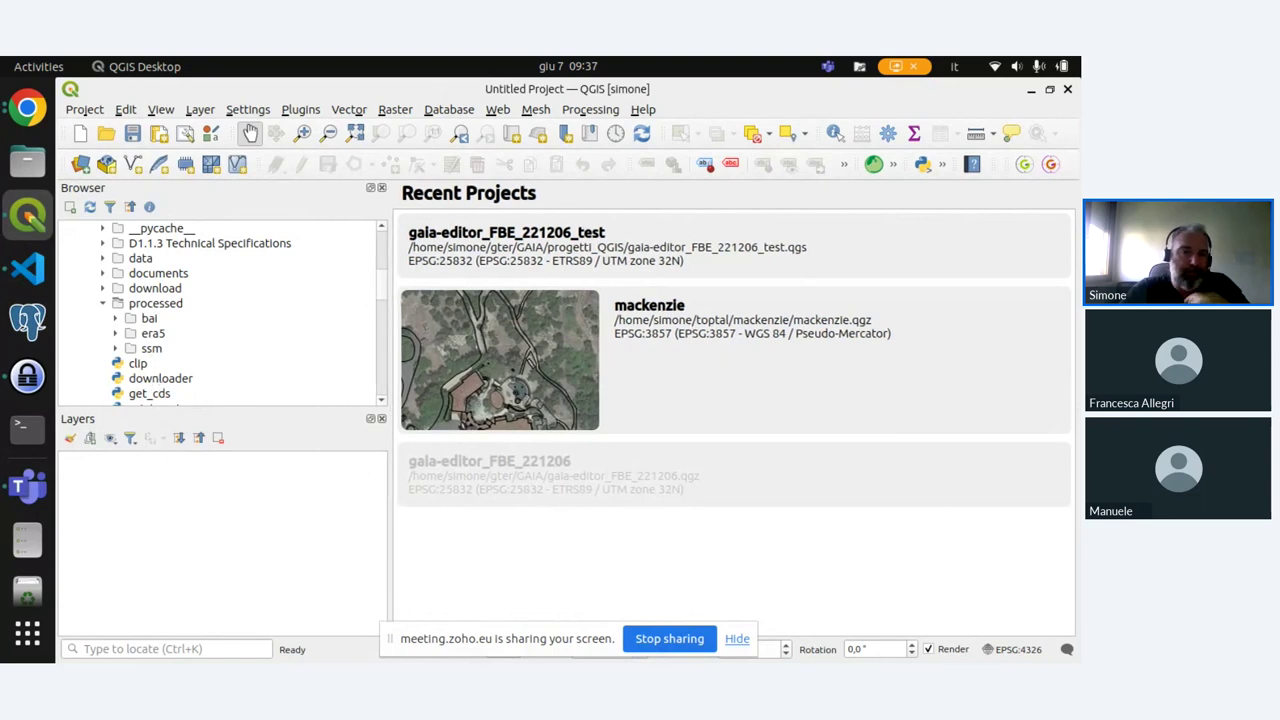
{"action": "scroll", "coordinate": [150, 330], "scroll_direction": "up", "scroll_amount": 1}
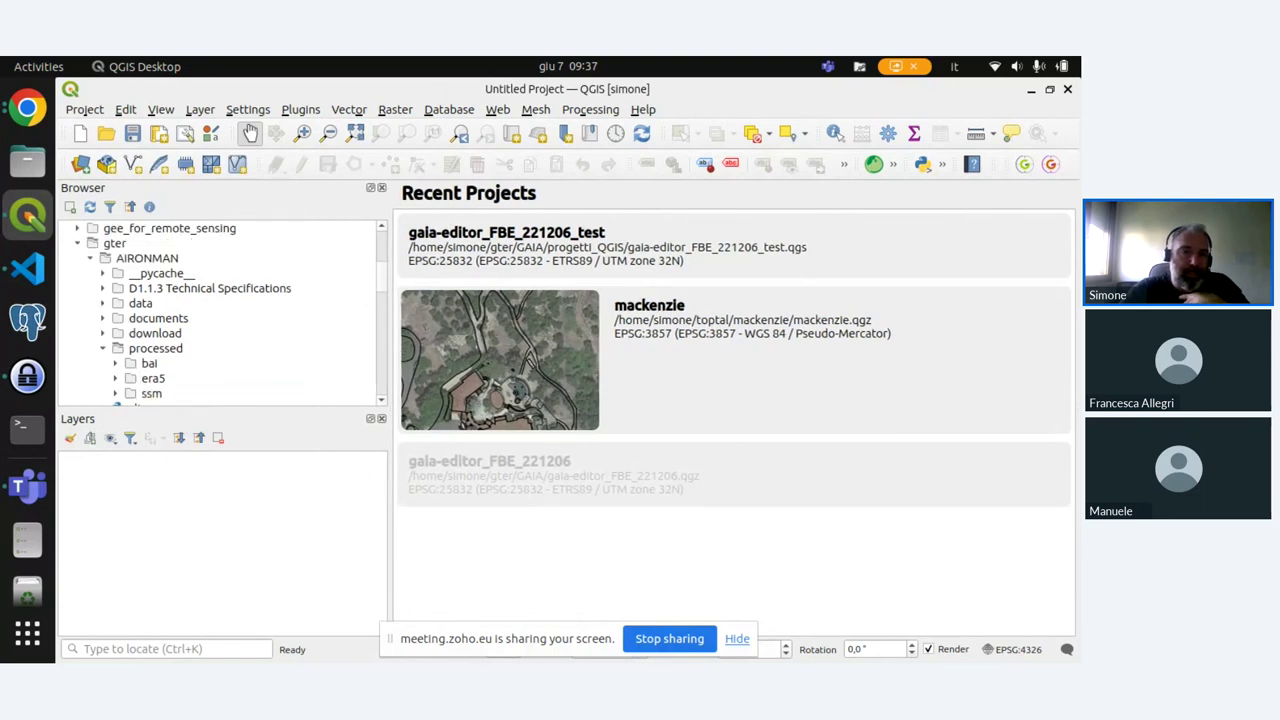
{"action": "left_click", "coordinate": [170, 350]}
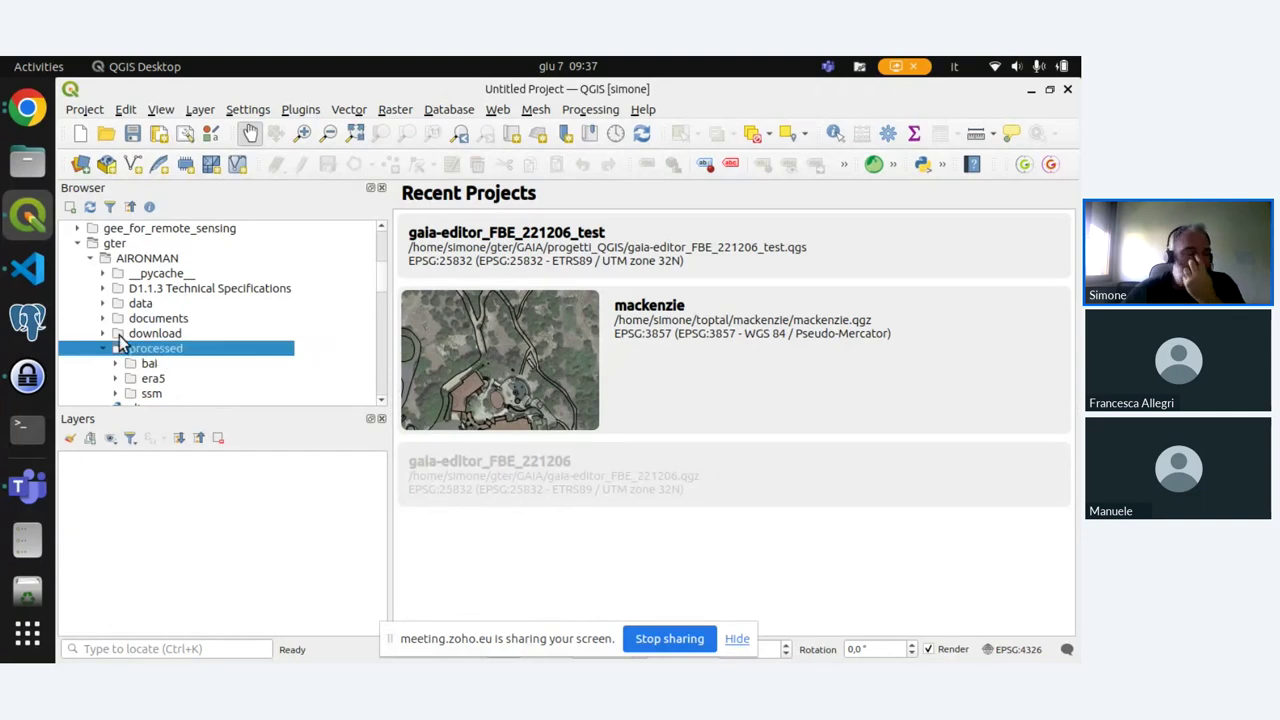
{"action": "left_click", "coordinate": [104, 336]}
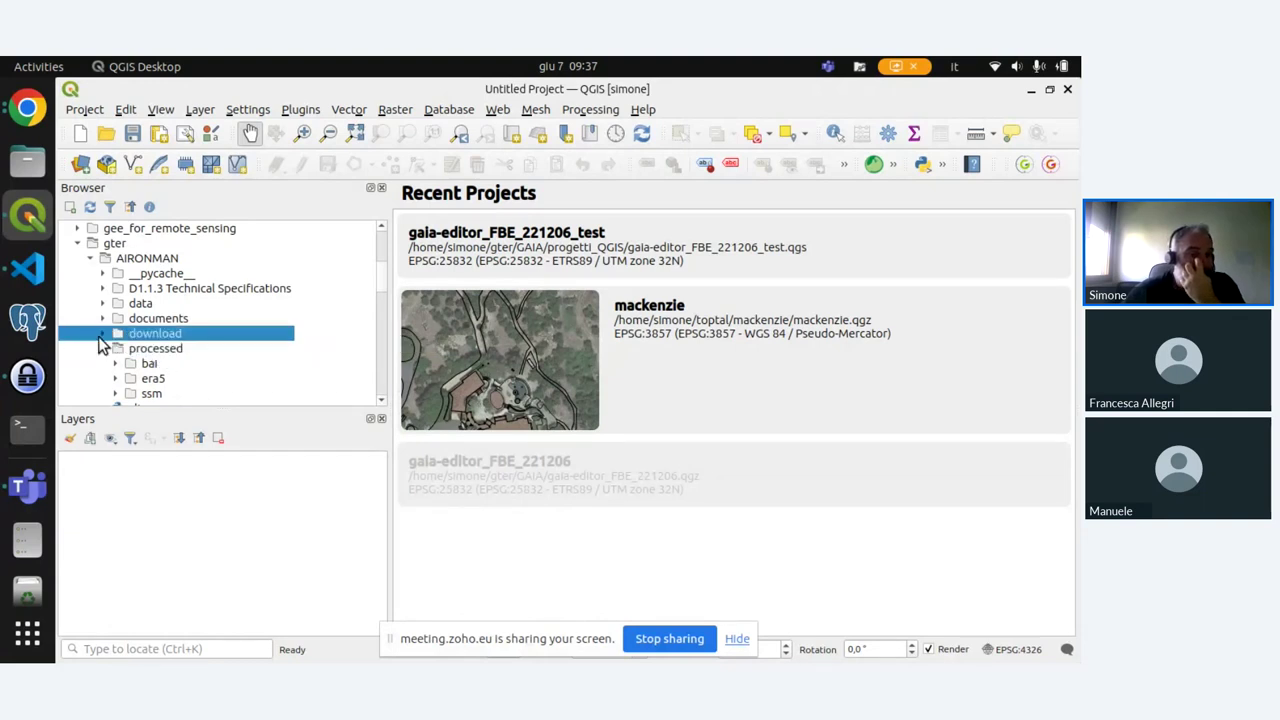
{"action": "left_click", "coordinate": [104, 336]}
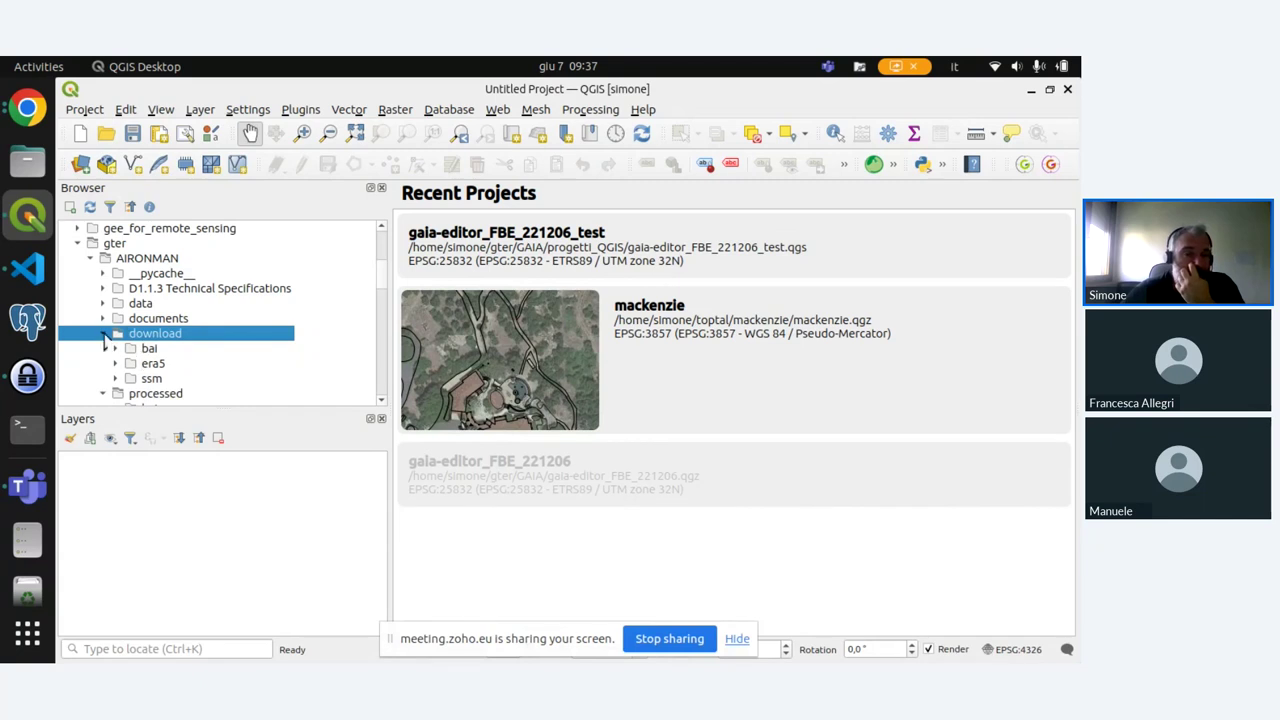
{"action": "left_click", "coordinate": [104, 336]}
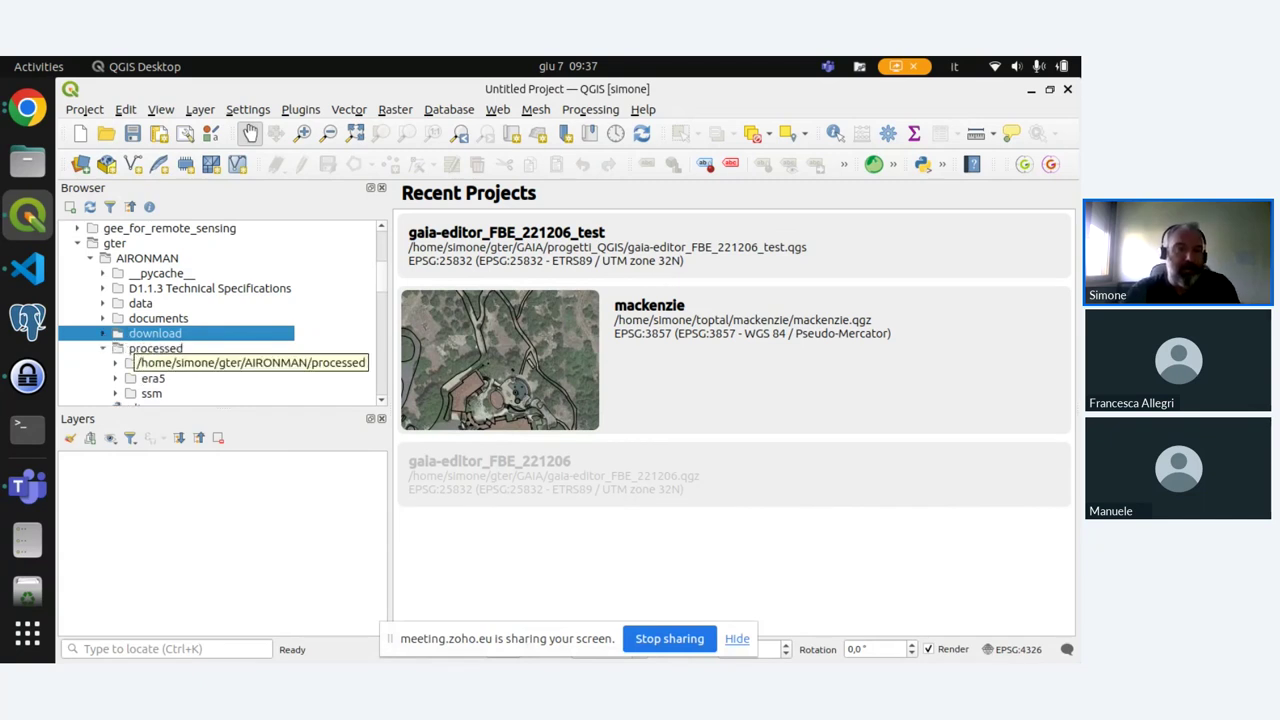
Expand the ssm and bai folders inside processed, hiding the screen-sharing notice and waiting for QGIS to respond.
{"action": "scroll", "coordinate": [194, 315], "scroll_direction": "down", "scroll_amount": 1}
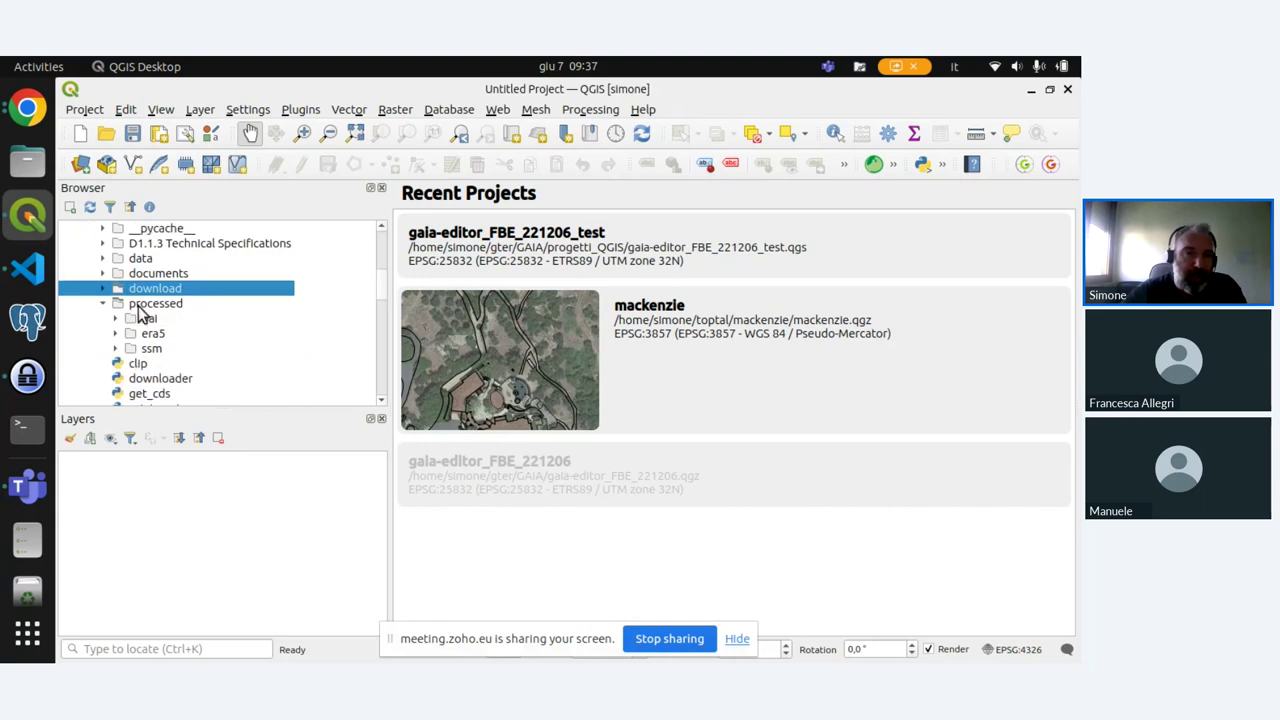
{"action": "left_click", "coordinate": [116, 350]}
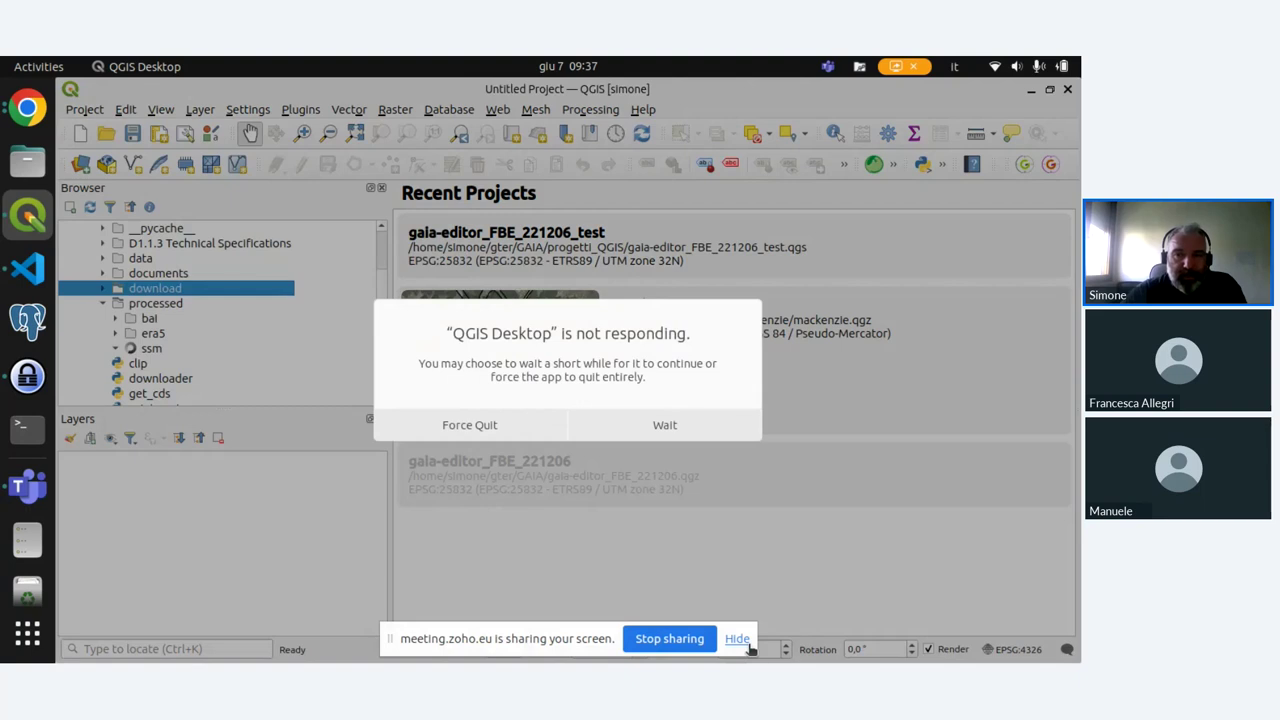
{"action": "left_click", "coordinate": [738, 640]}
{"action": "left_click", "coordinate": [664, 427]}
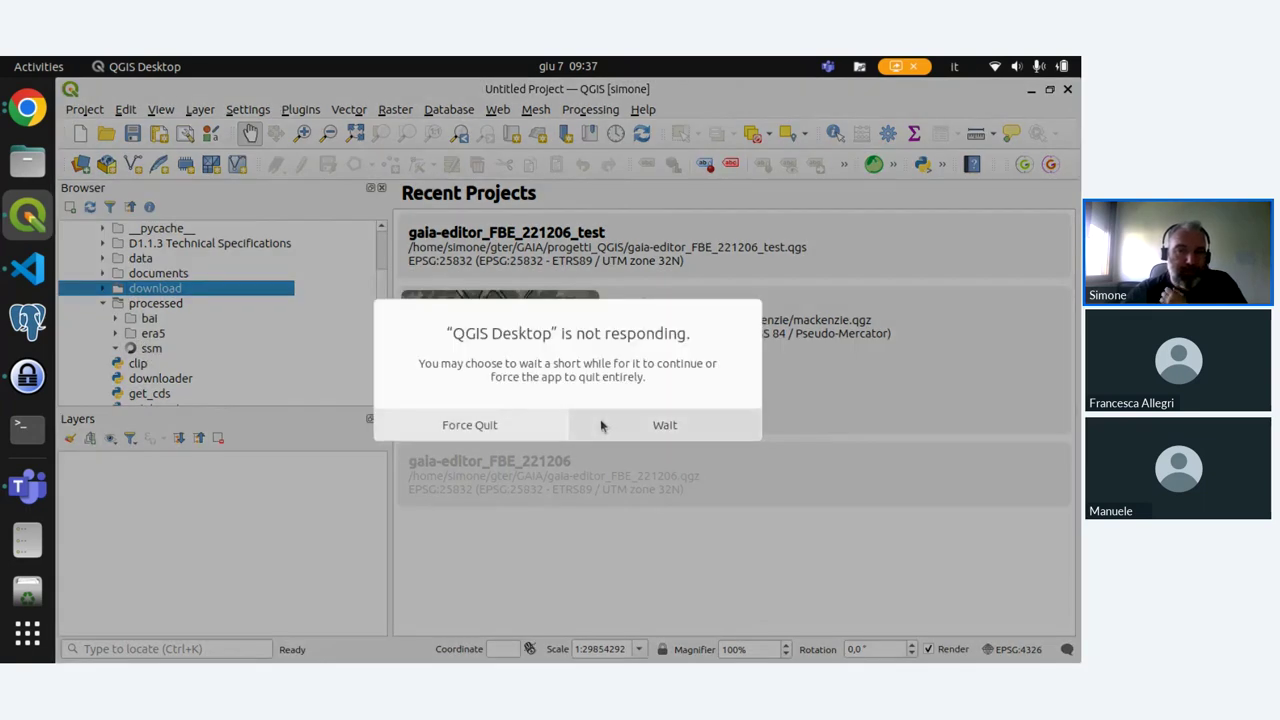
{"action": "left_click", "coordinate": [600, 425]}
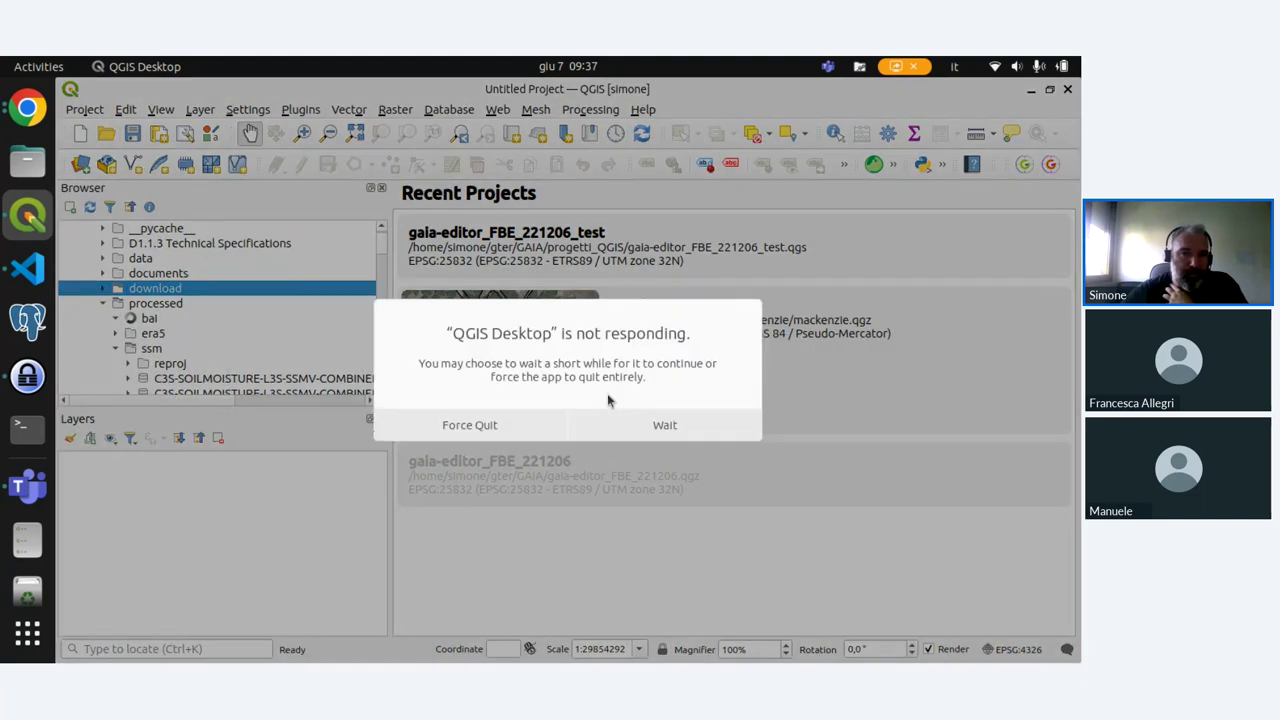
{"action": "left_click", "coordinate": [633, 416]}
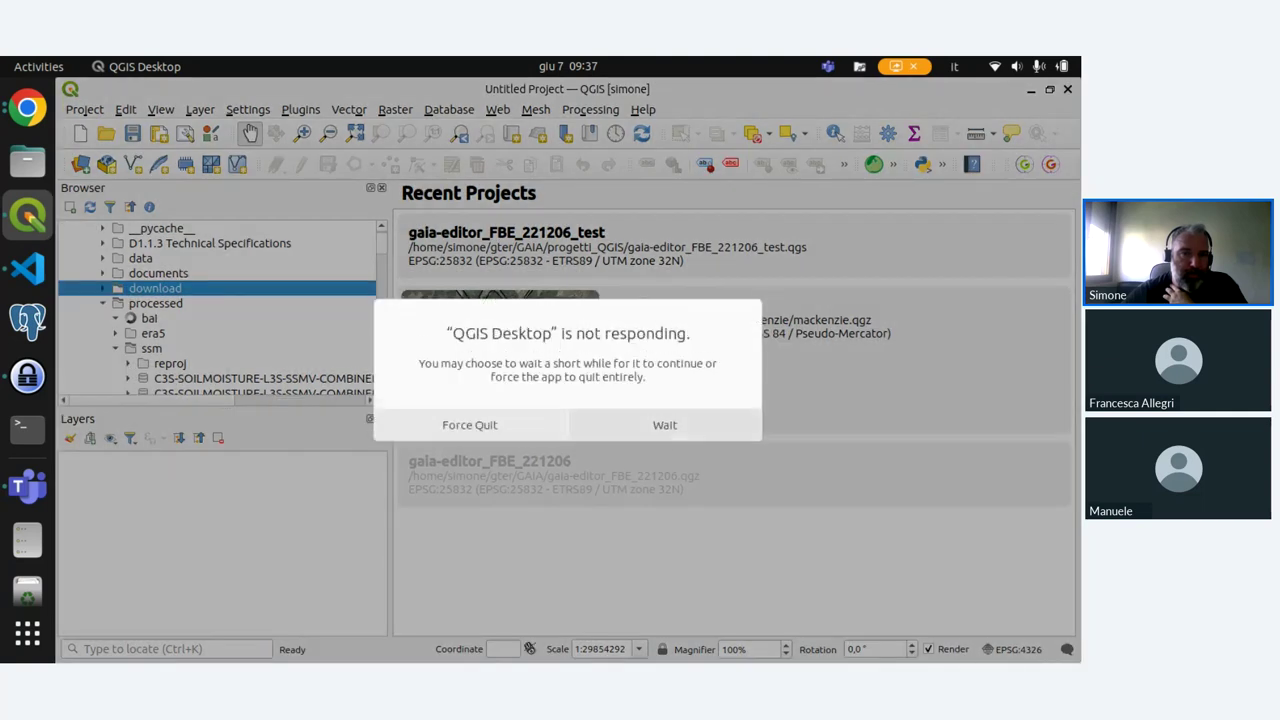
{"action": "left_click", "coordinate": [668, 424]}
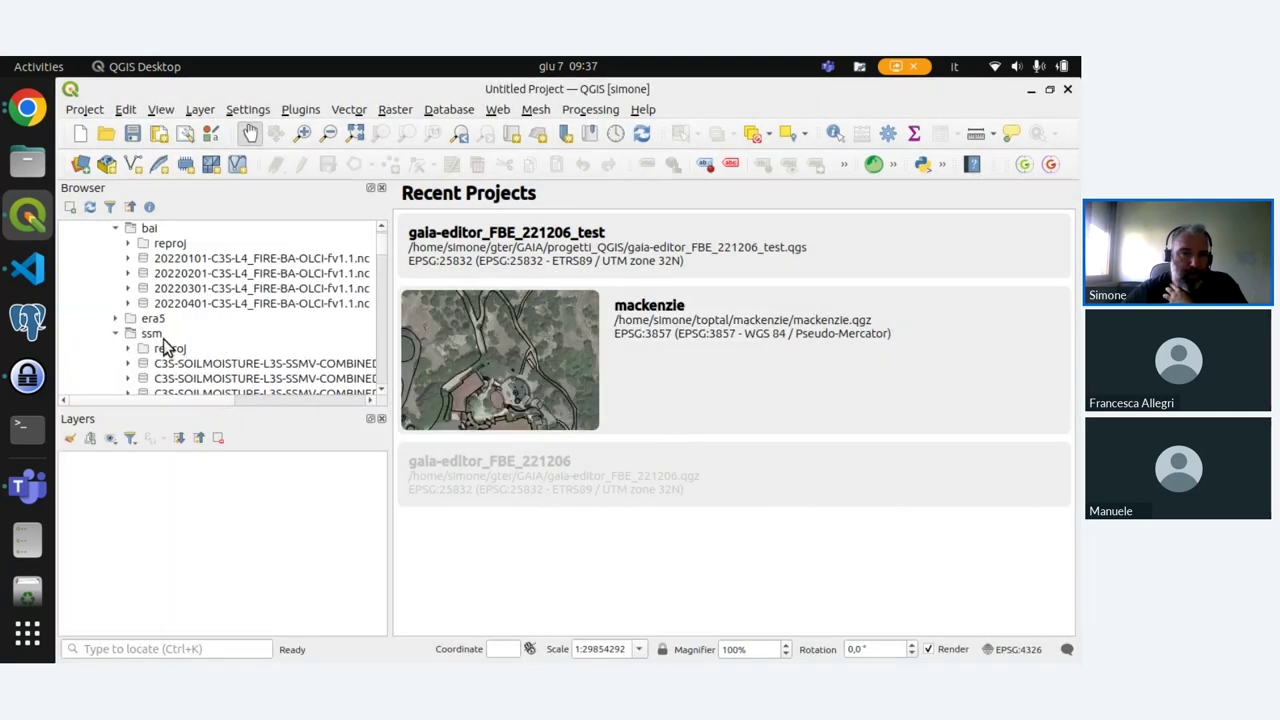
Expand the reproj subfolder of ssm and keep waiting for QGIS while its contents load.
{"action": "left_click", "coordinate": [160, 336]}
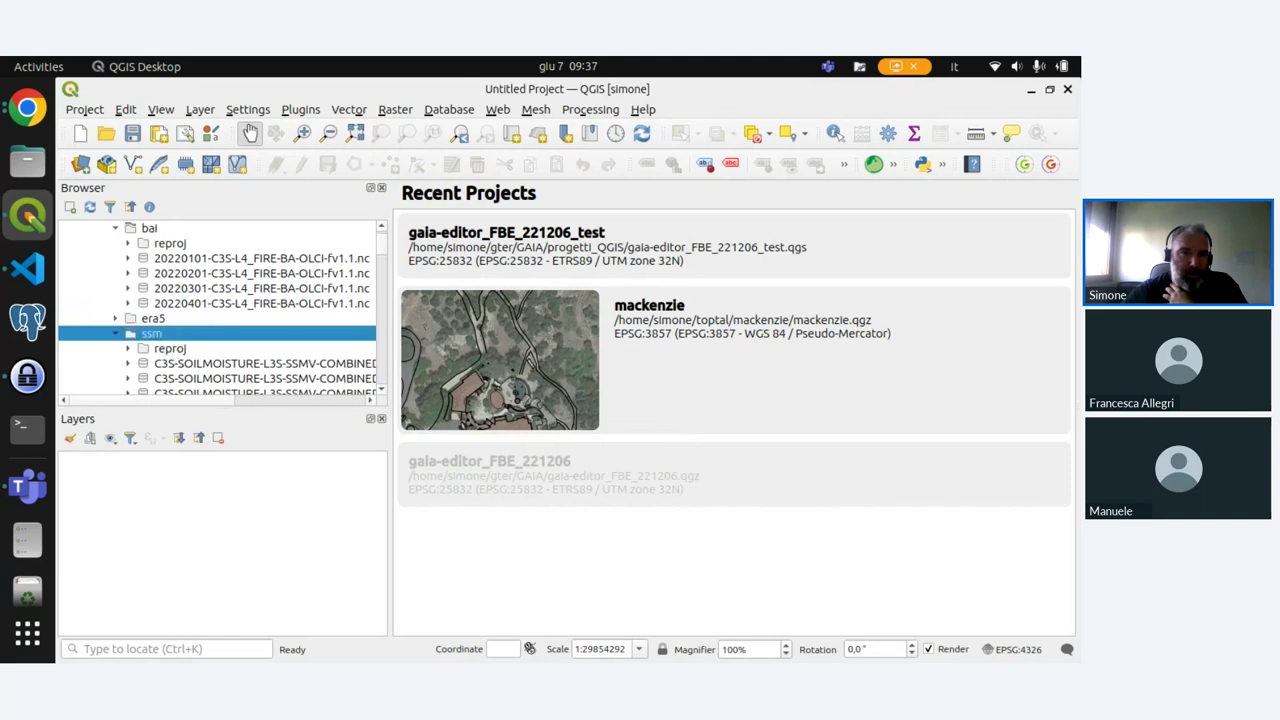
{"action": "left_click", "coordinate": [128, 349]}
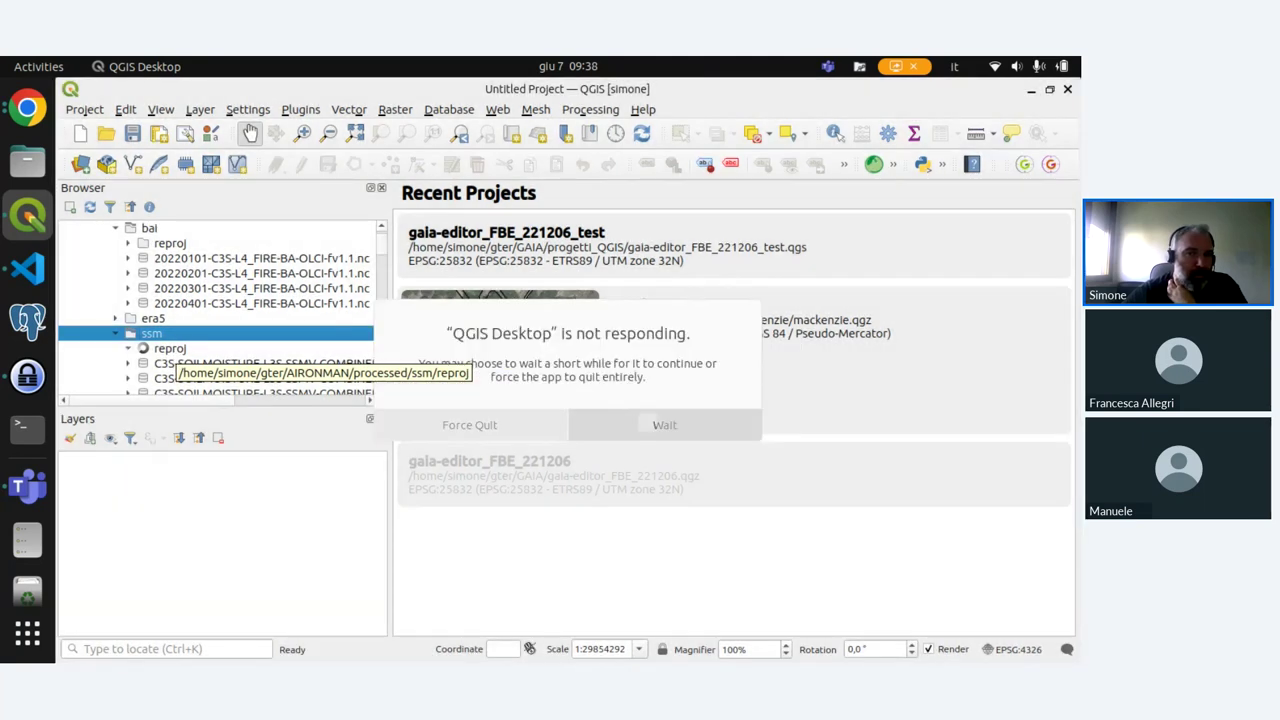
{"action": "left_click", "coordinate": [648, 424]}
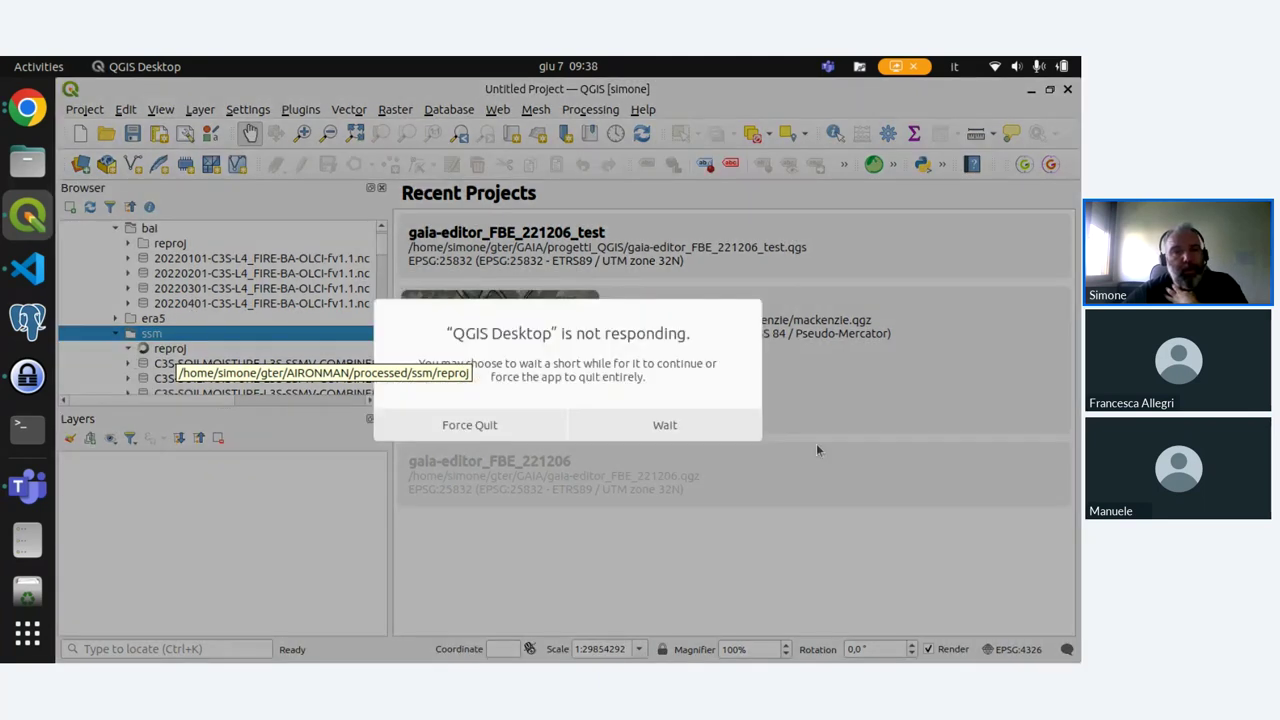
{"action": "left_click", "coordinate": [660, 432]}
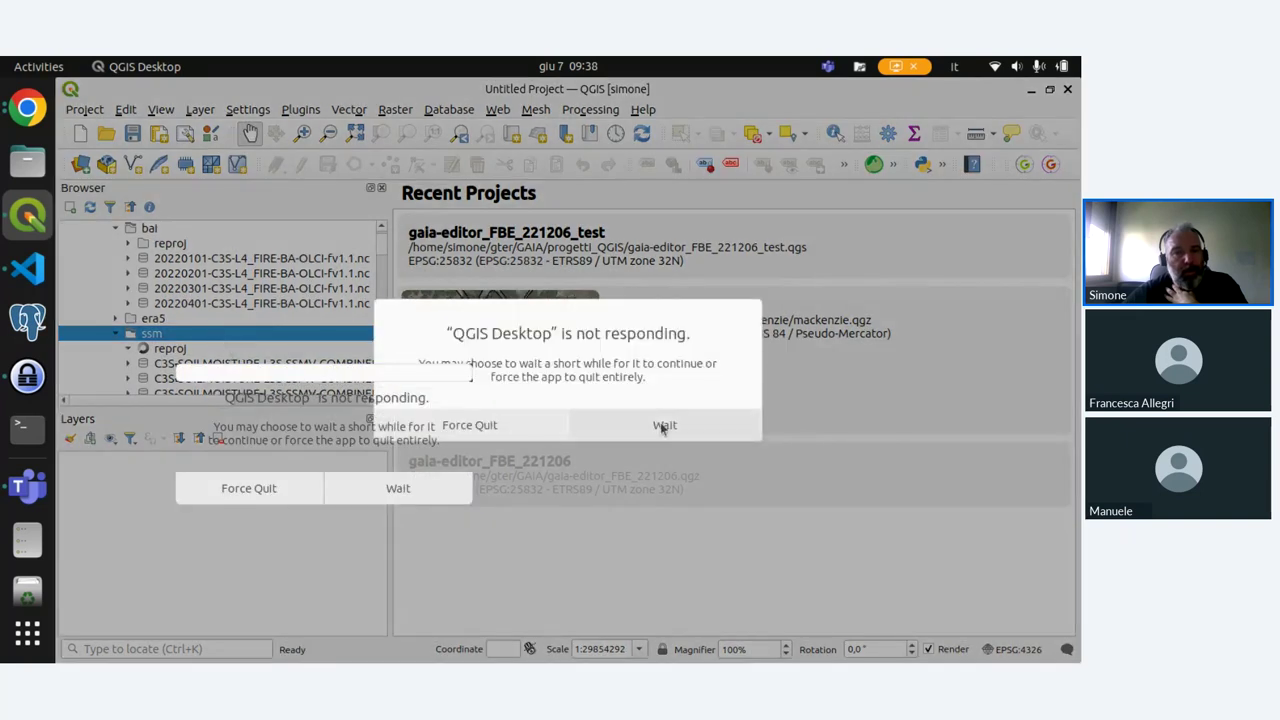
{"action": "scroll", "coordinate": [220, 334], "scroll_direction": "down", "scroll_amount": 1}
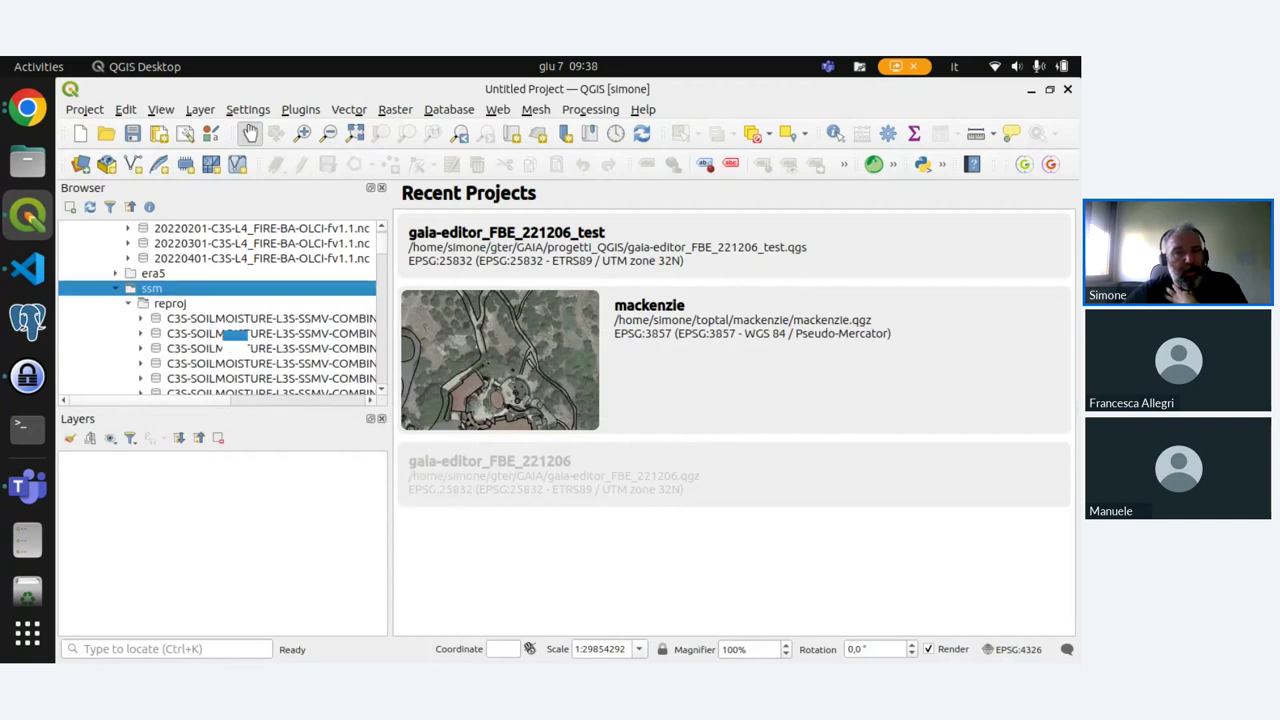
Expand the first C3S-SOILMOISTURE file in ssm/reproj and add its sm raster to the map.
{"action": "left_click", "coordinate": [208, 321]}
{"action": "left_click", "coordinate": [142, 318]}
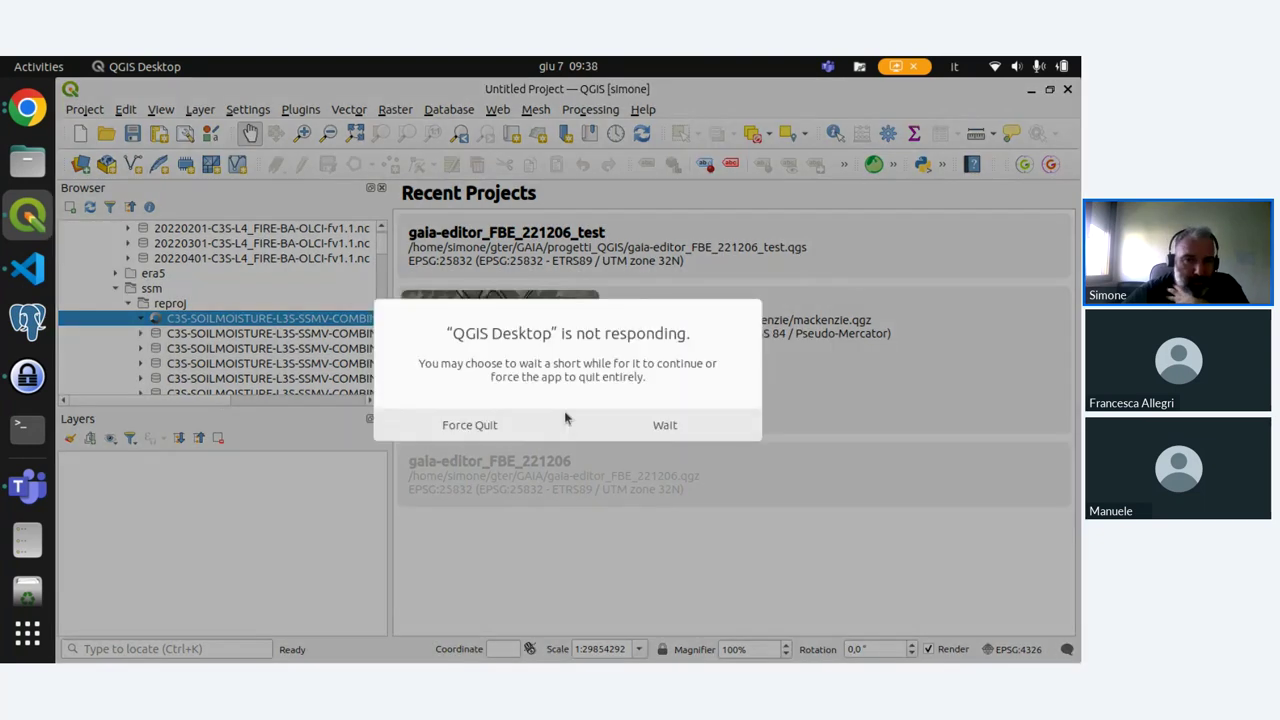
{"action": "left_click", "coordinate": [690, 433]}
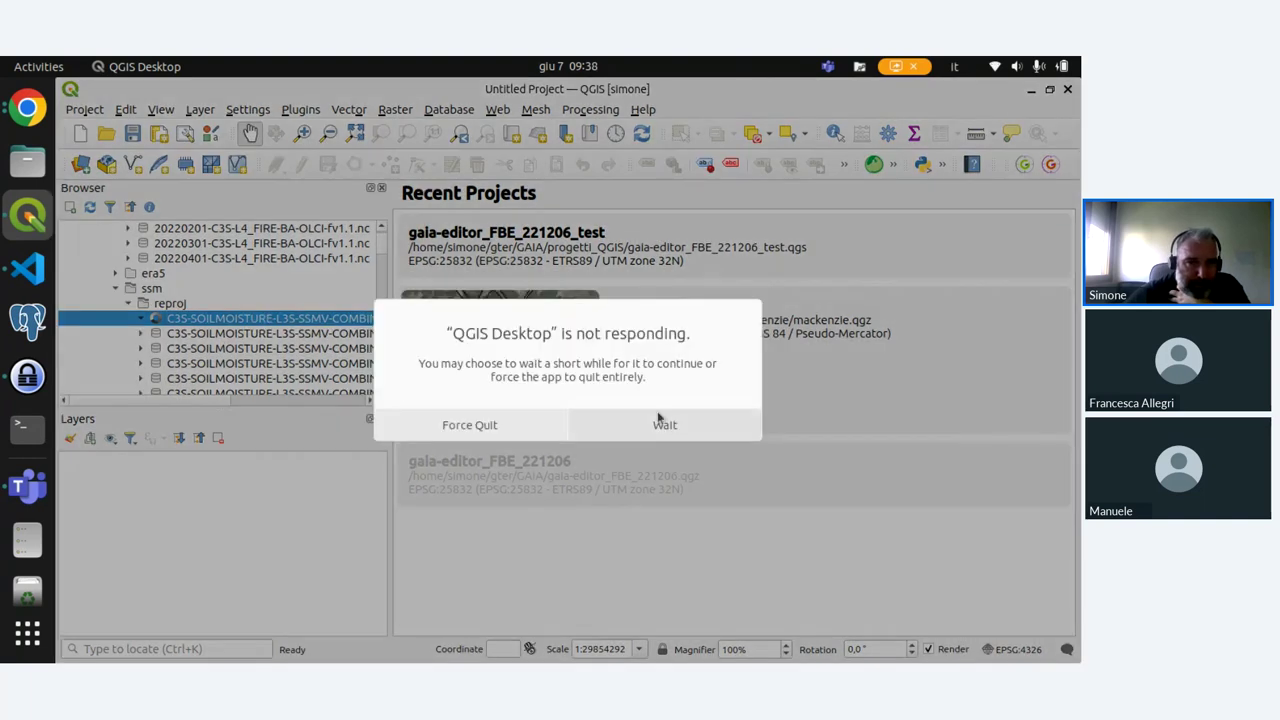
{"action": "left_click", "coordinate": [663, 422]}
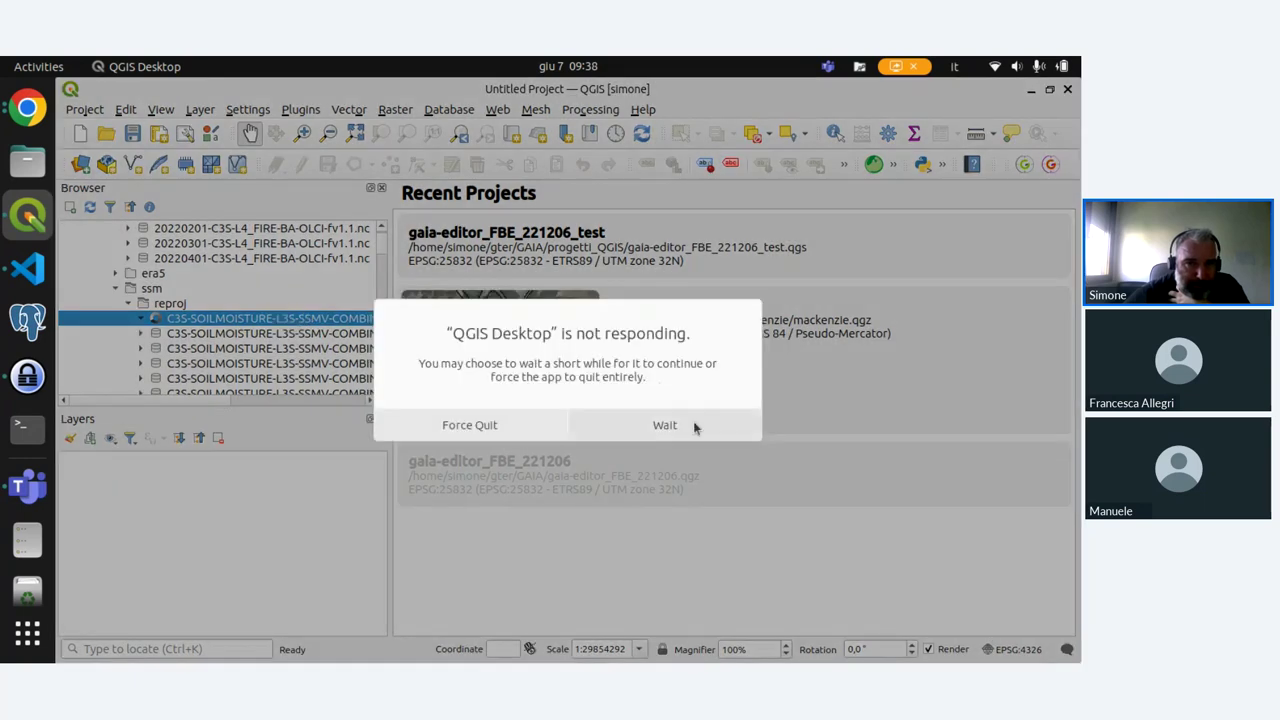
{"action": "left_click", "coordinate": [692, 427]}
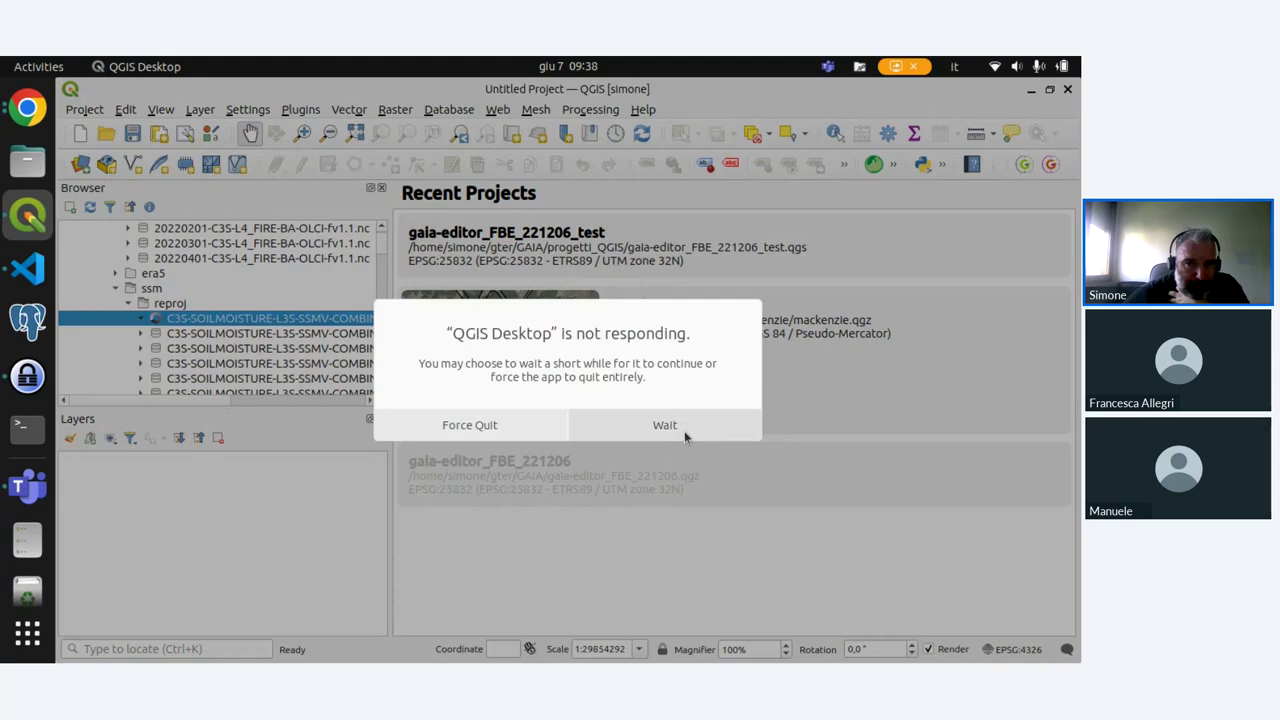
{"action": "left_click", "coordinate": [684, 431]}
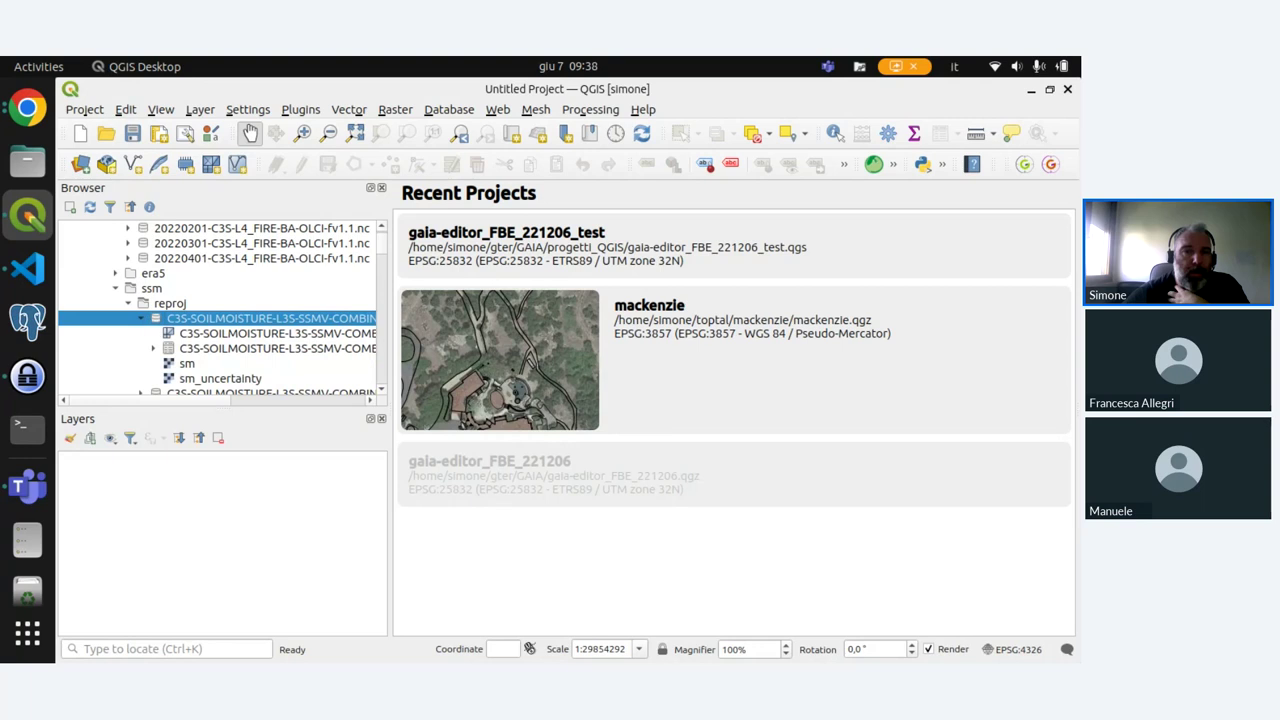
{"action": "mouse_move", "coordinate": [186, 365]}
{"action": "left_mouse_down"}
{"action": "mouse_move", "coordinate": [252, 456]}
{"action": "mouse_move", "coordinate": [175, 499]}
{"action": "left_mouse_up"}
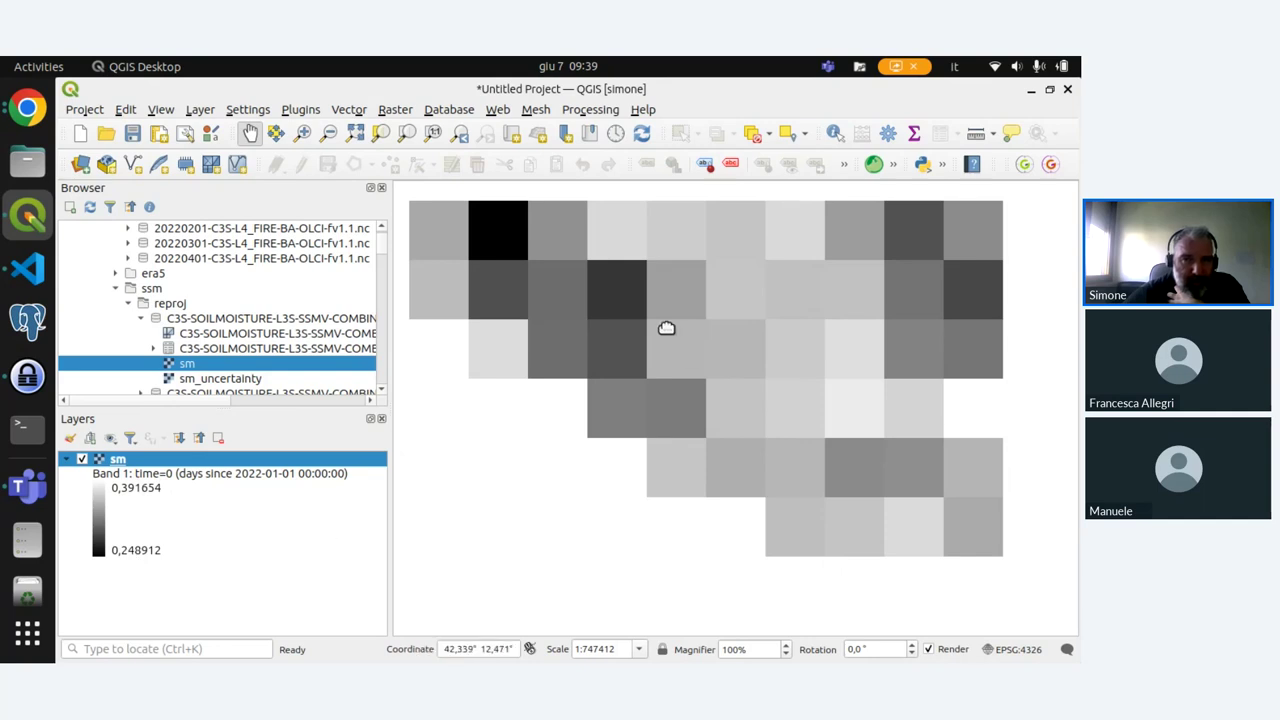
{"action": "left_click_drag", "start_coordinate": [720, 314], "coordinate": [718, 344]}
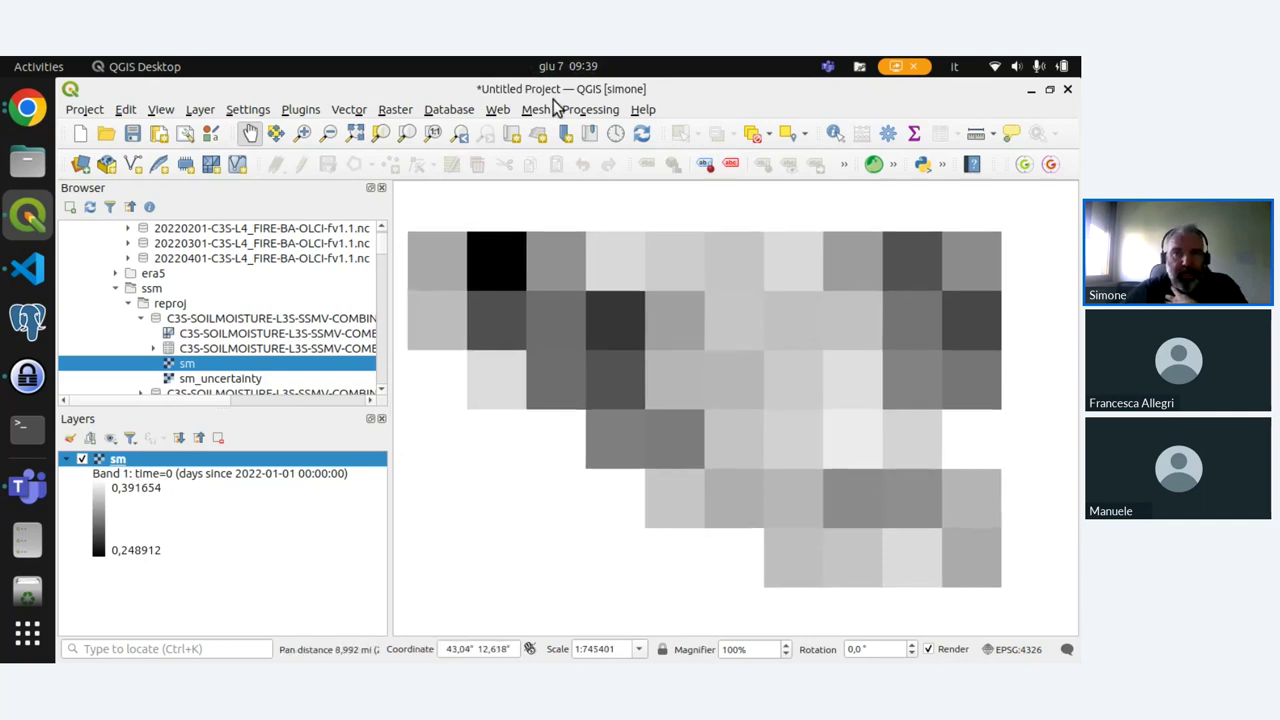
{"action": "left_click", "coordinate": [498, 110]}
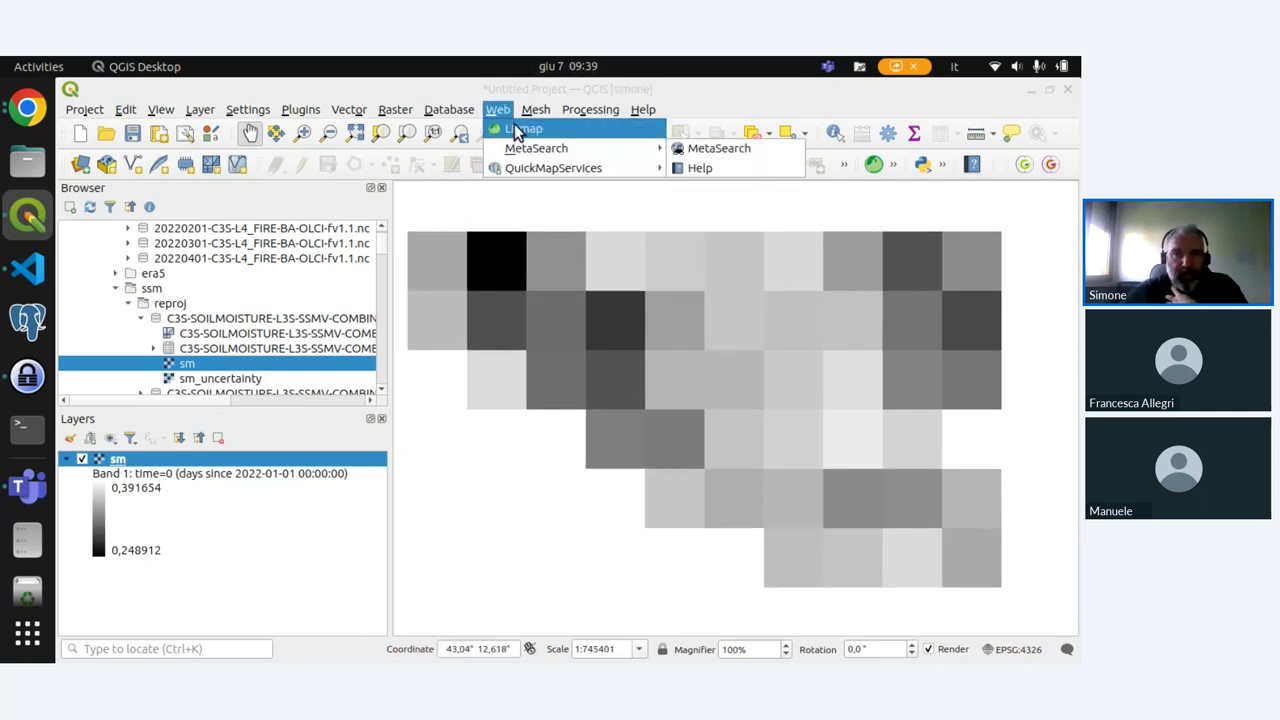
{"action": "mouse_move", "coordinate": [527, 170]}
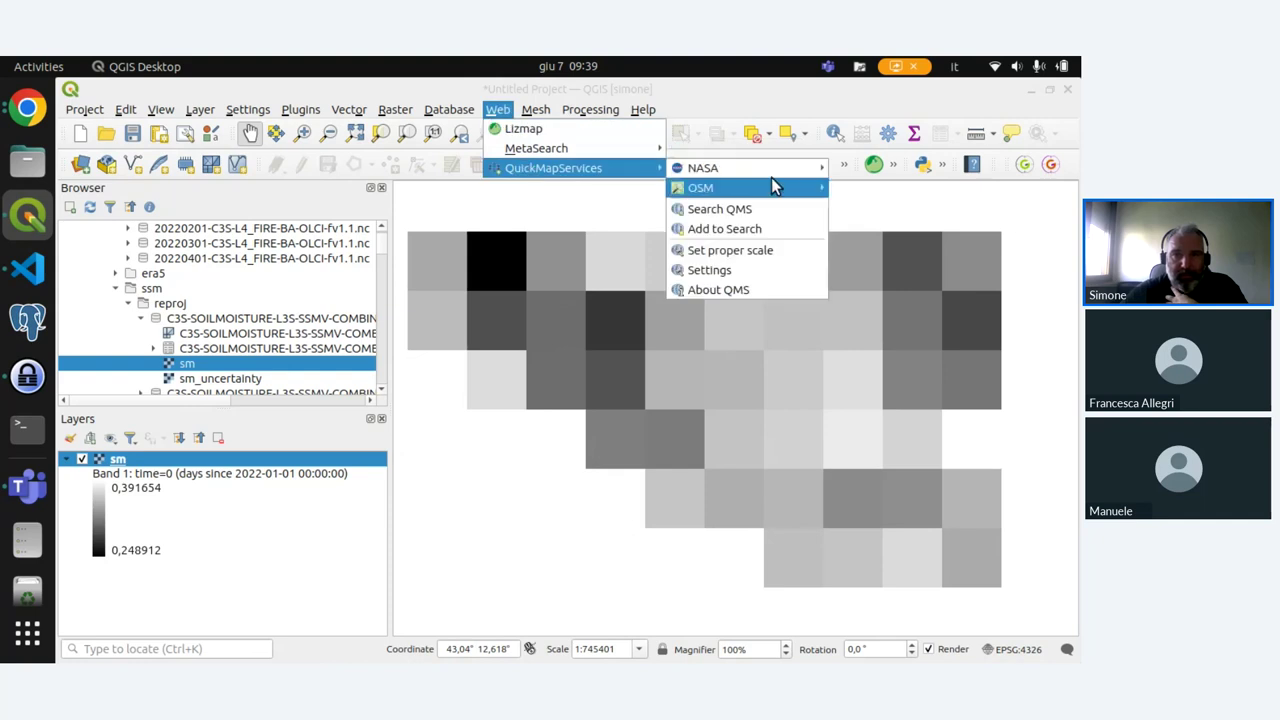
{"action": "mouse_move", "coordinate": [776, 189]}
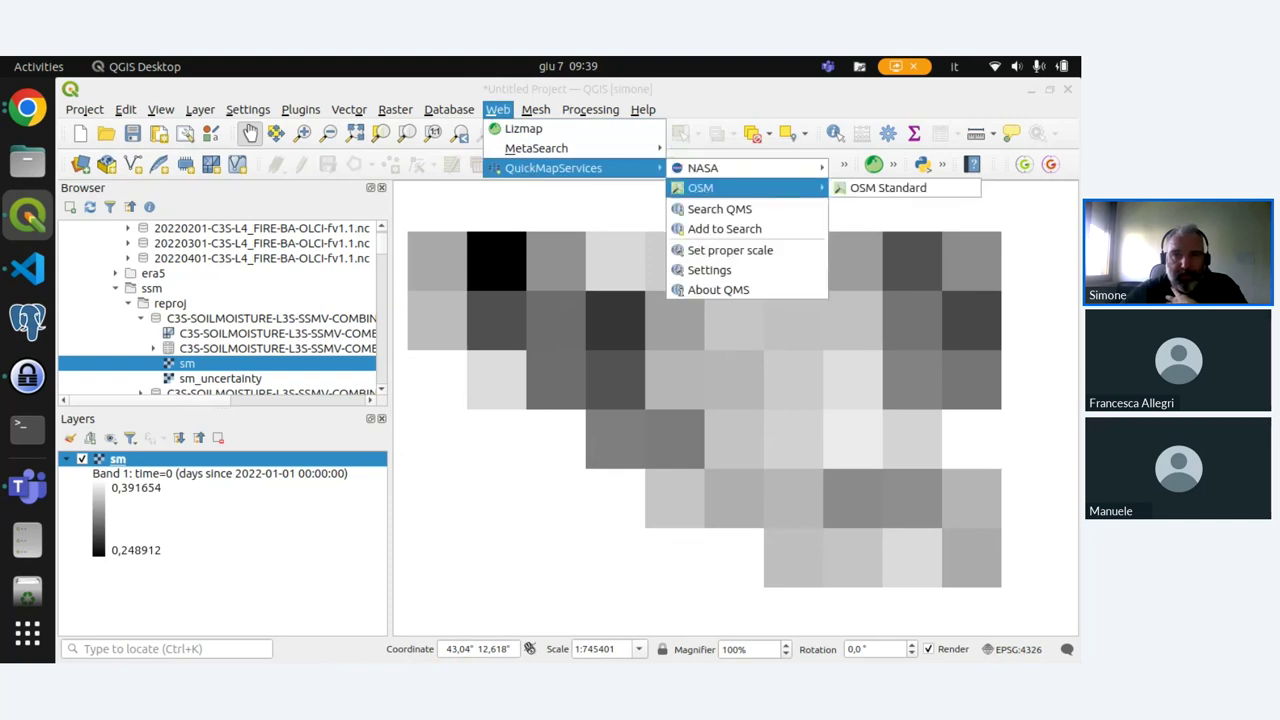
{"action": "left_click", "coordinate": [380, 290]}
Add the Google Satellite XYZ tiles as a basemap beneath the sm layer and show the raster over central Italy.
{"action": "scroll", "coordinate": [388, 280], "scroll_direction": "down", "scroll_amount": 4}
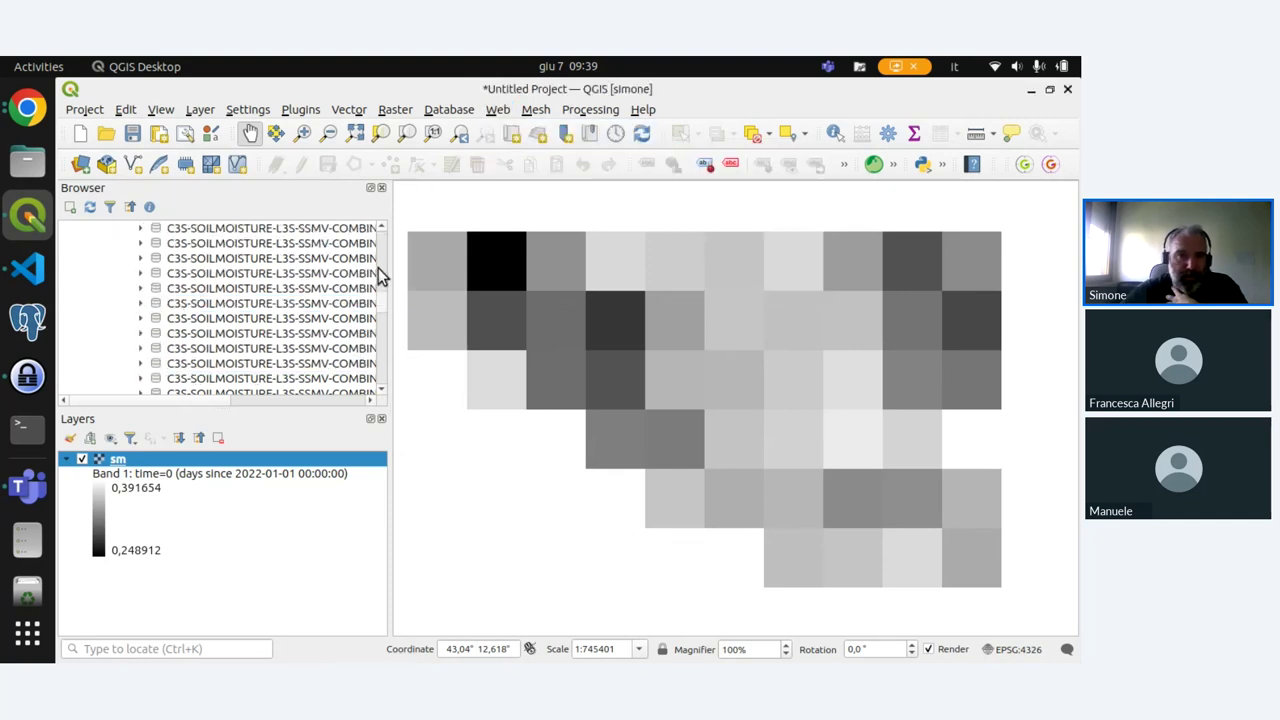
{"action": "scroll", "coordinate": [383, 368], "scroll_direction": "down", "scroll_amount": 10}
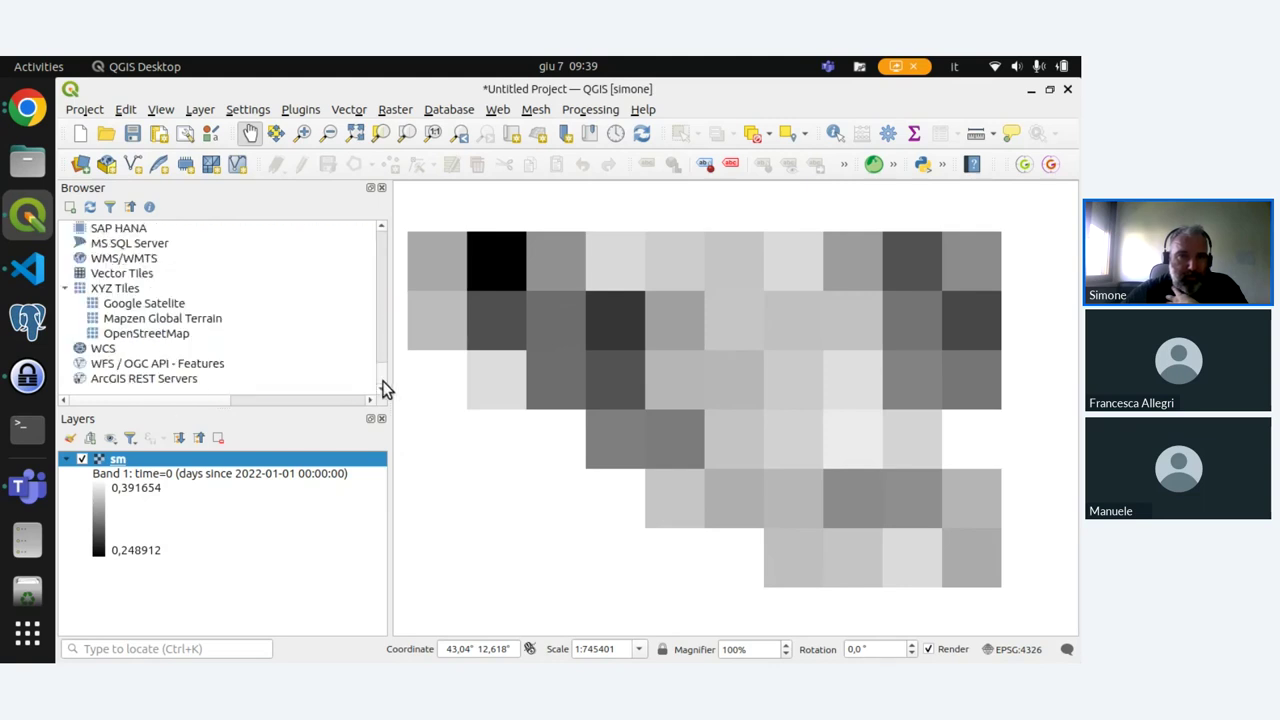
{"action": "left_click_drag", "start_coordinate": [125, 303], "coordinate": [130, 598]}
{"action": "left_click_drag", "start_coordinate": [145, 459], "coordinate": [126, 594]}
{"action": "scroll", "coordinate": [676, 478], "scroll_direction": "down", "scroll_amount": 2}
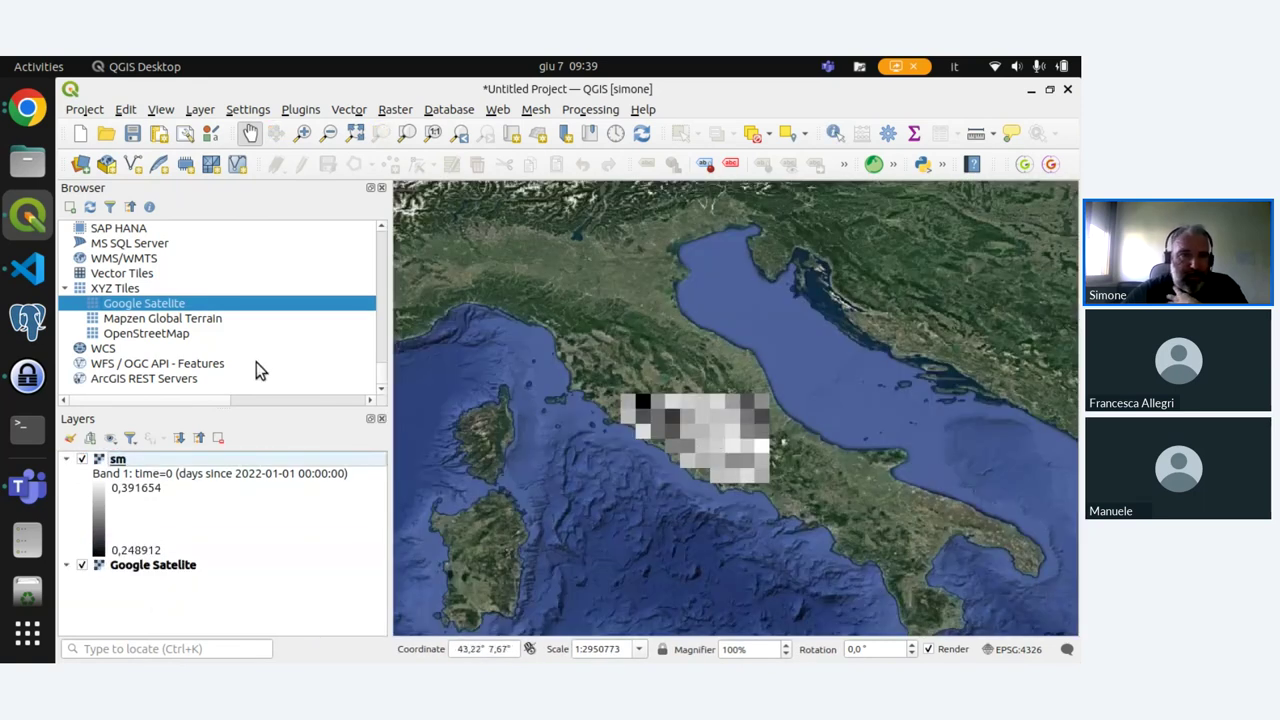
Return to the AIRONMAN processed folder in the file browser and expand the reproj subfolder of bai.
{"action": "left_click", "coordinate": [66, 290]}
{"action": "scroll", "coordinate": [155, 277], "scroll_direction": "up", "scroll_amount": 10}
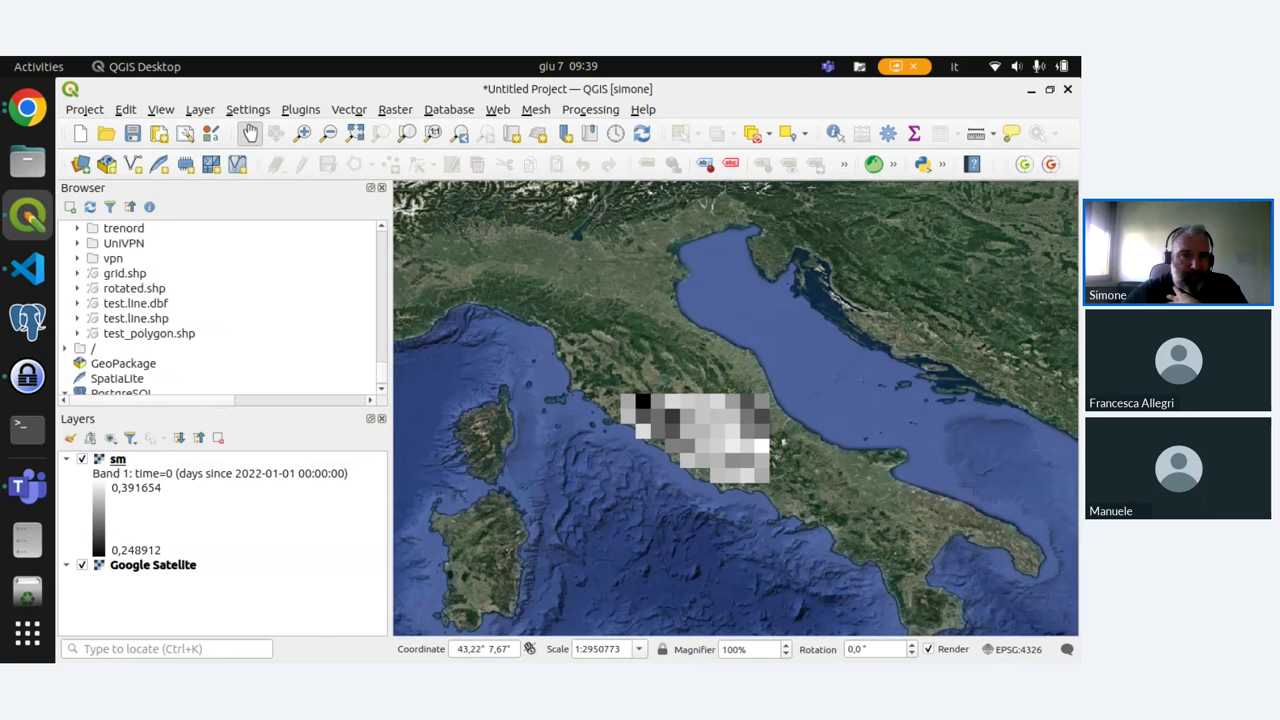
{"action": "scroll", "coordinate": [155, 277], "scroll_direction": "up", "scroll_amount": 3}
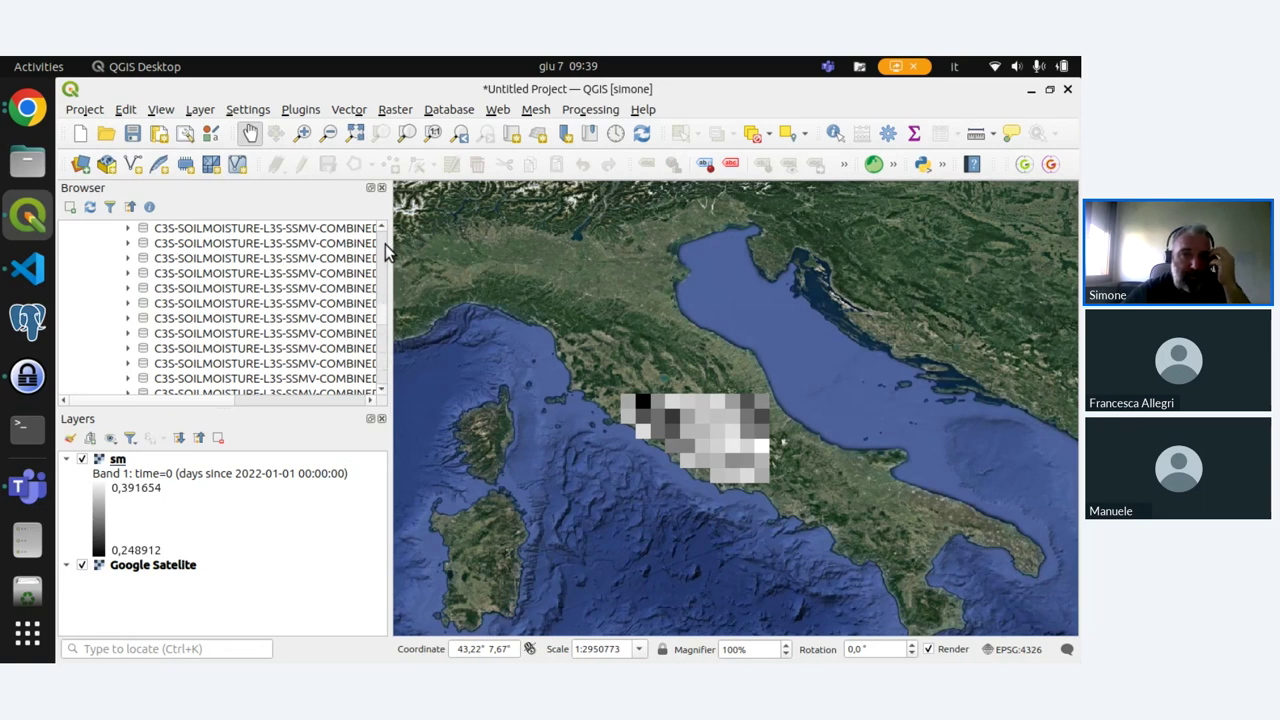
{"action": "scroll", "coordinate": [385, 244], "scroll_direction": "up", "scroll_amount": 10}
{"action": "scroll", "coordinate": [387, 265], "scroll_direction": "down", "scroll_amount": 10}
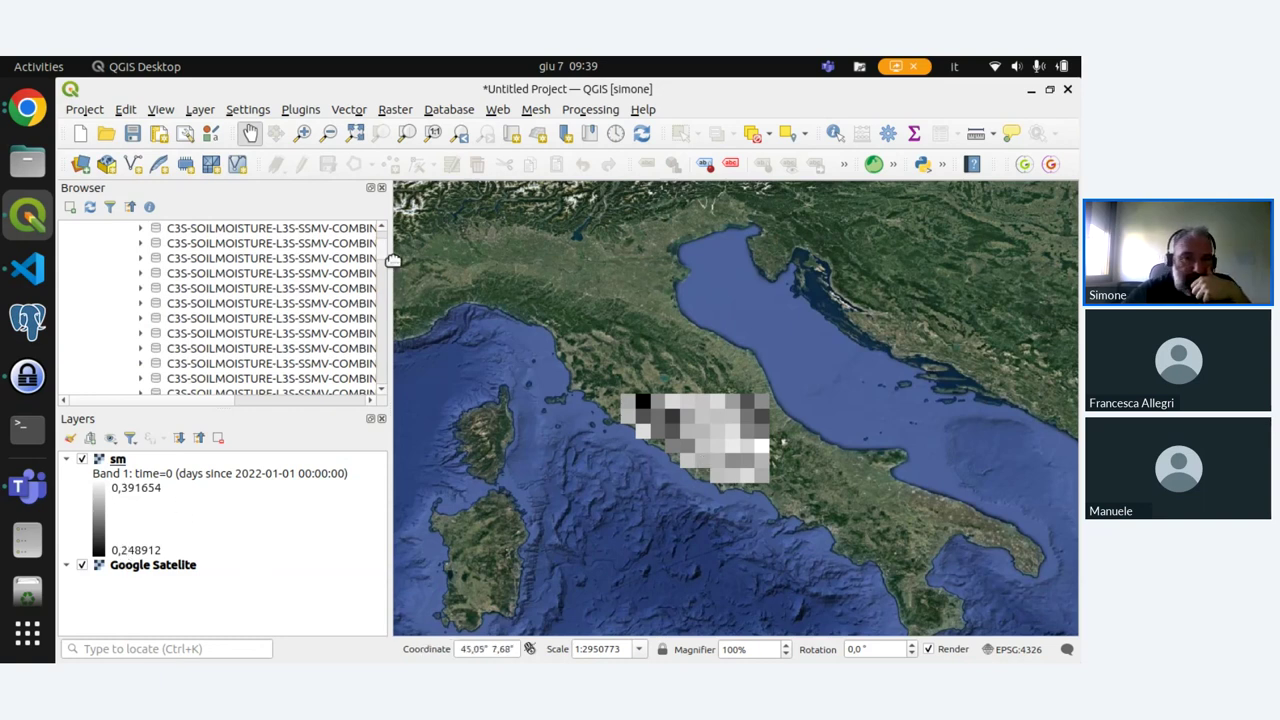
{"action": "scroll", "coordinate": [231, 337], "scroll_direction": "up", "scroll_amount": 10}
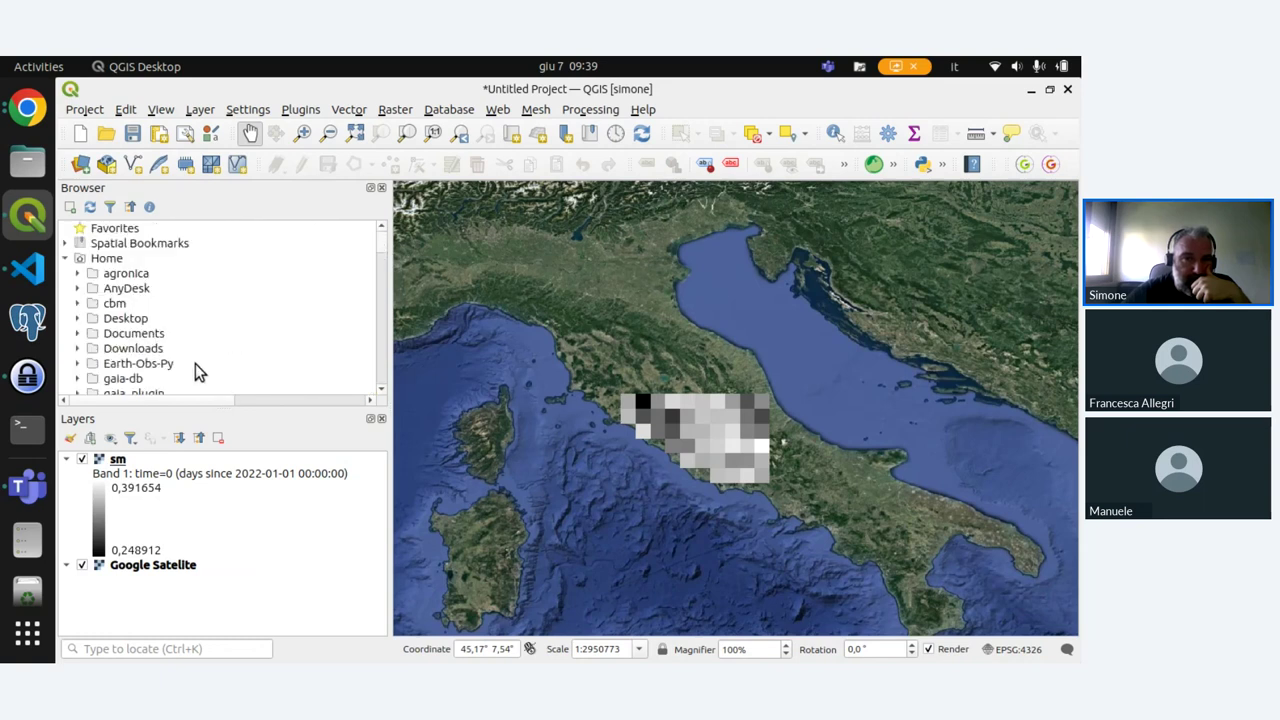
{"action": "scroll", "coordinate": [197, 371], "scroll_direction": "down", "scroll_amount": 3}
{"action": "scroll", "coordinate": [196, 362], "scroll_direction": "down", "scroll_amount": 3}
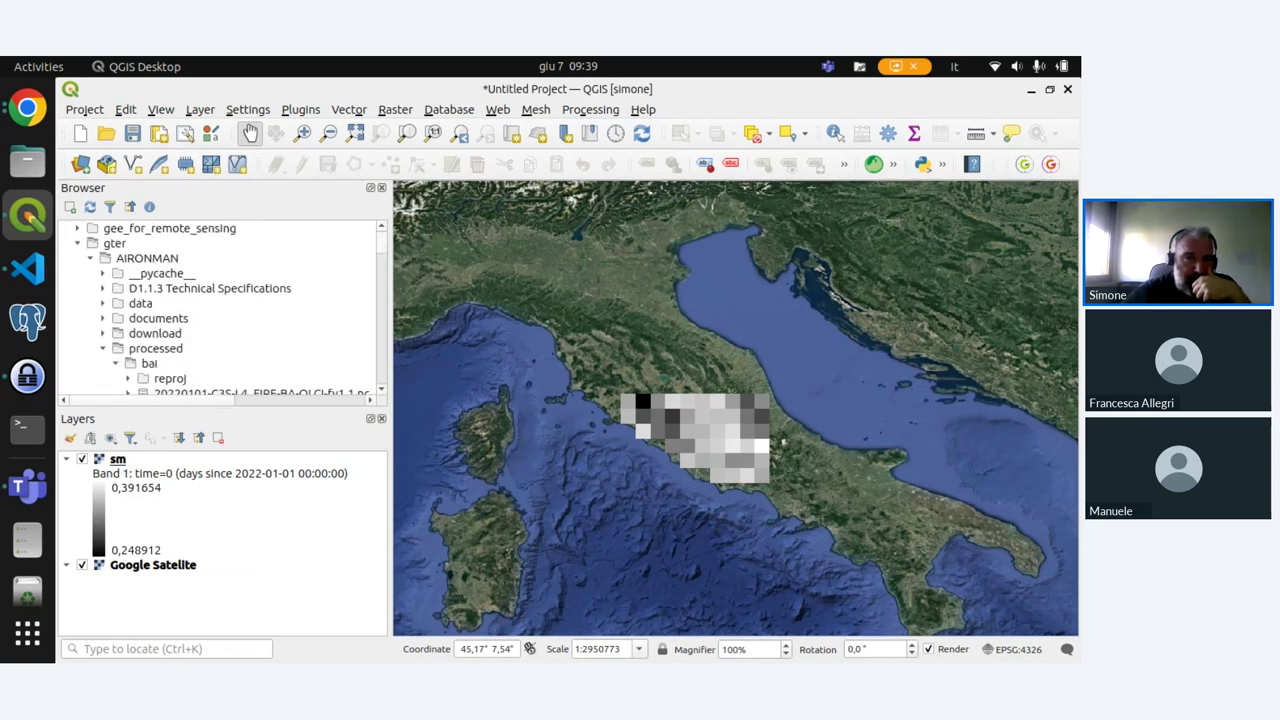
{"action": "scroll", "coordinate": [196, 362], "scroll_direction": "down", "scroll_amount": 3}
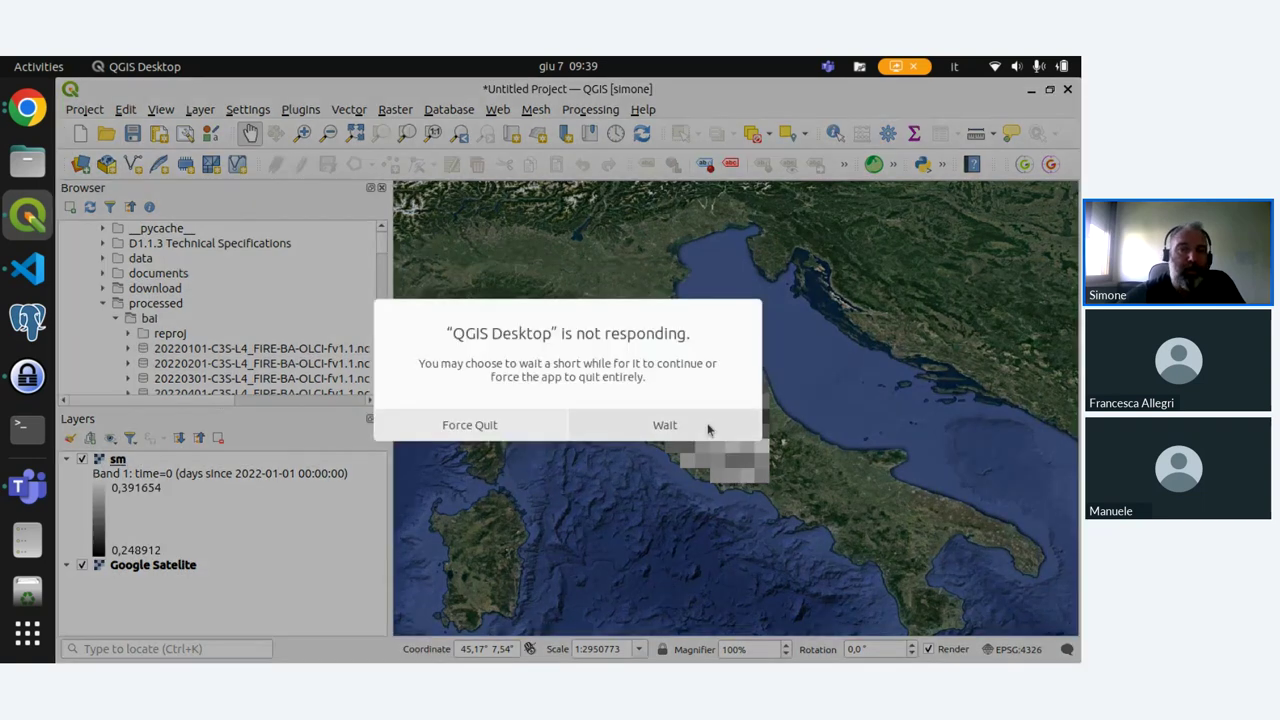
{"action": "left_click", "coordinate": [708, 427]}
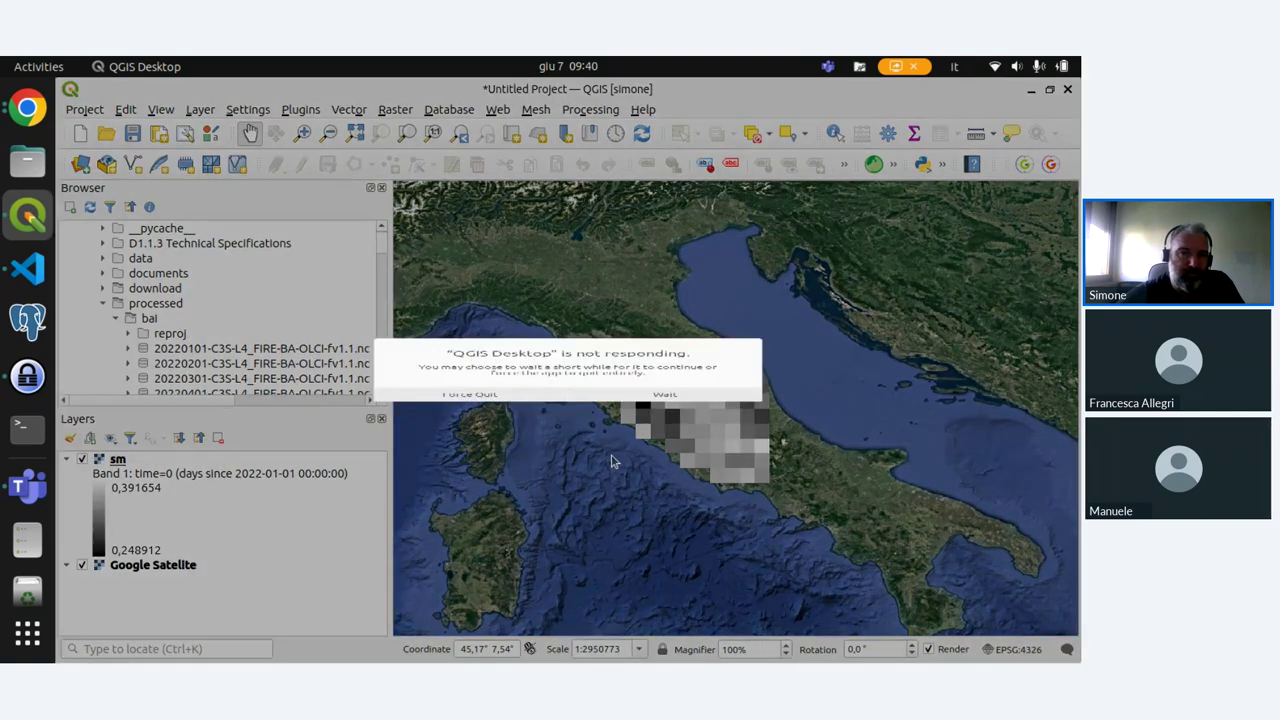
{"action": "left_click", "coordinate": [660, 425]}
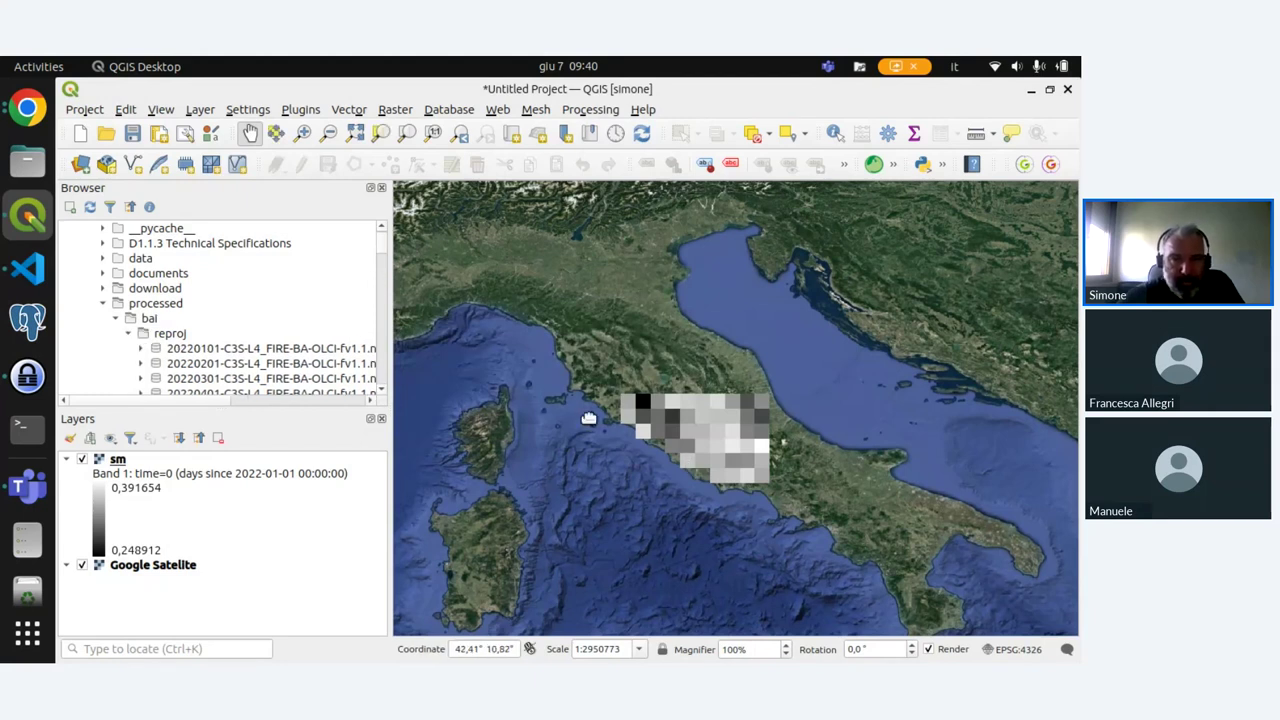
Expand the 20220101-C3S-L4_FIRE-BA-OLCI-fv1.1 file in bai/reproj, waiting for QGIS to load its contents.
{"action": "scroll", "coordinate": [172, 342], "scroll_direction": "down", "scroll_amount": 1}
{"action": "left_click_drag", "start_coordinate": [146, 320], "coordinate": [142, 306]}
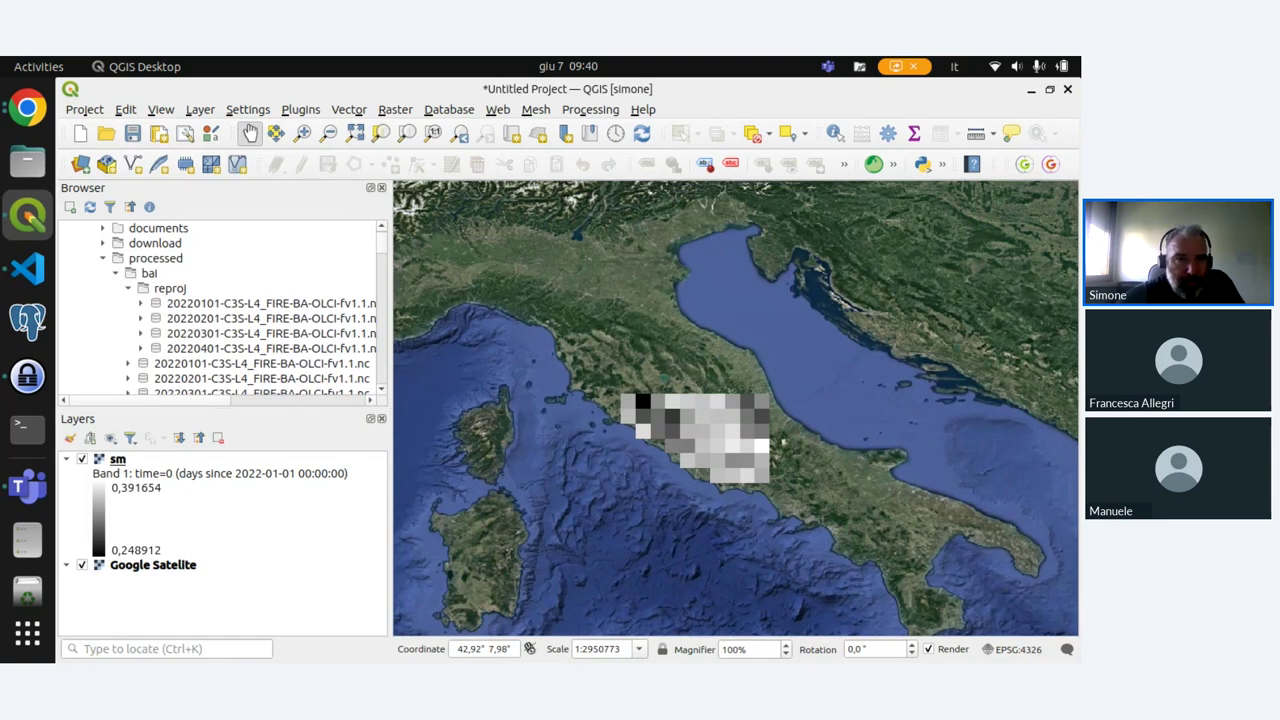
{"action": "left_click", "coordinate": [141, 303]}
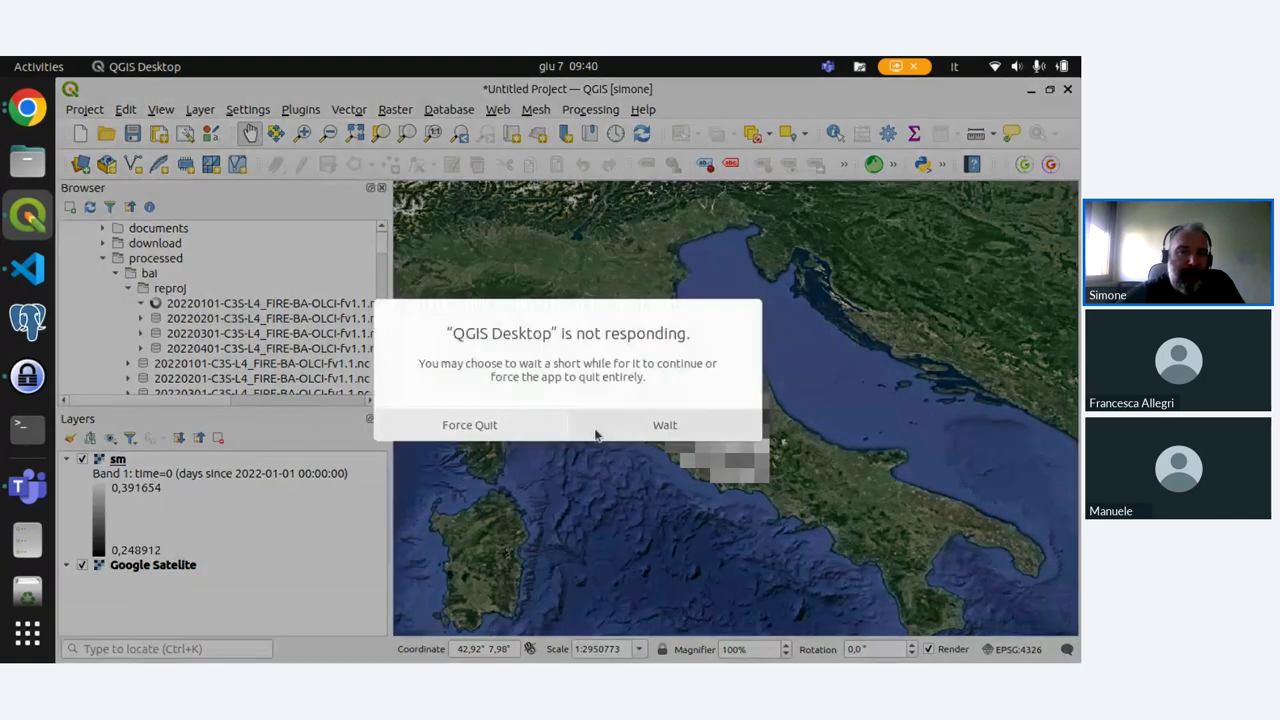
{"action": "left_click", "coordinate": [620, 425]}
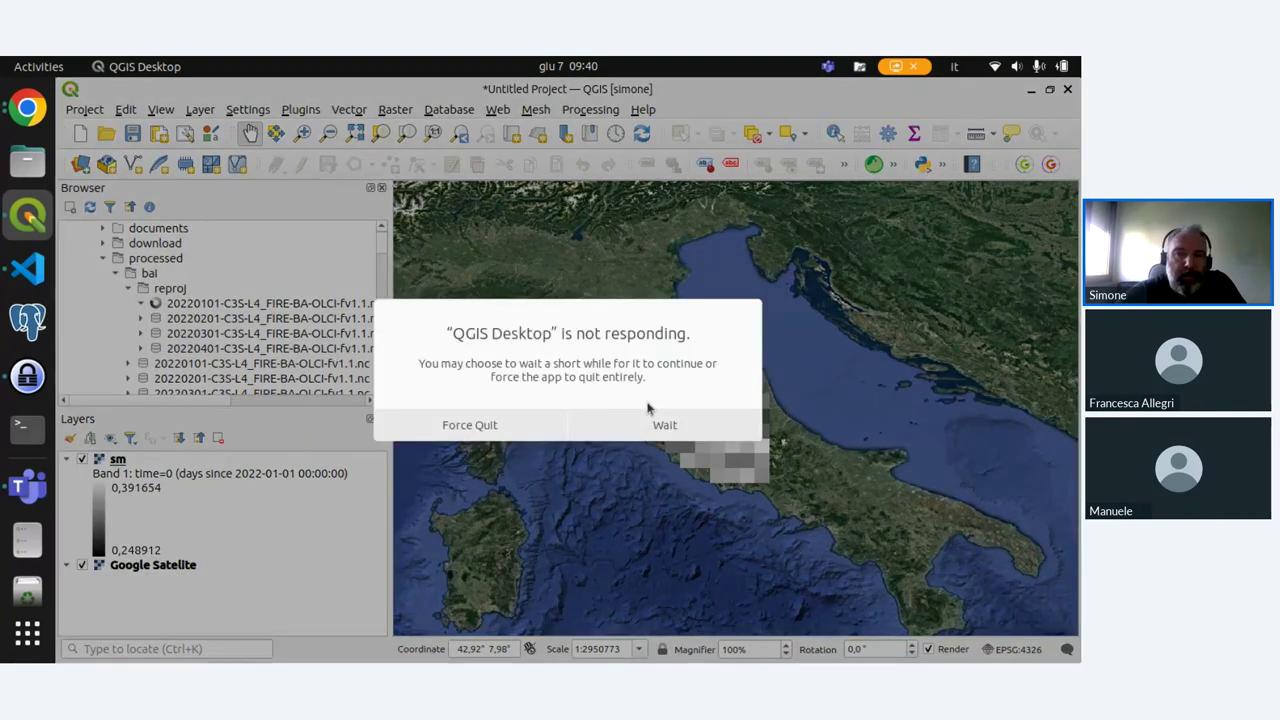
{"action": "left_click", "coordinate": [664, 425]}
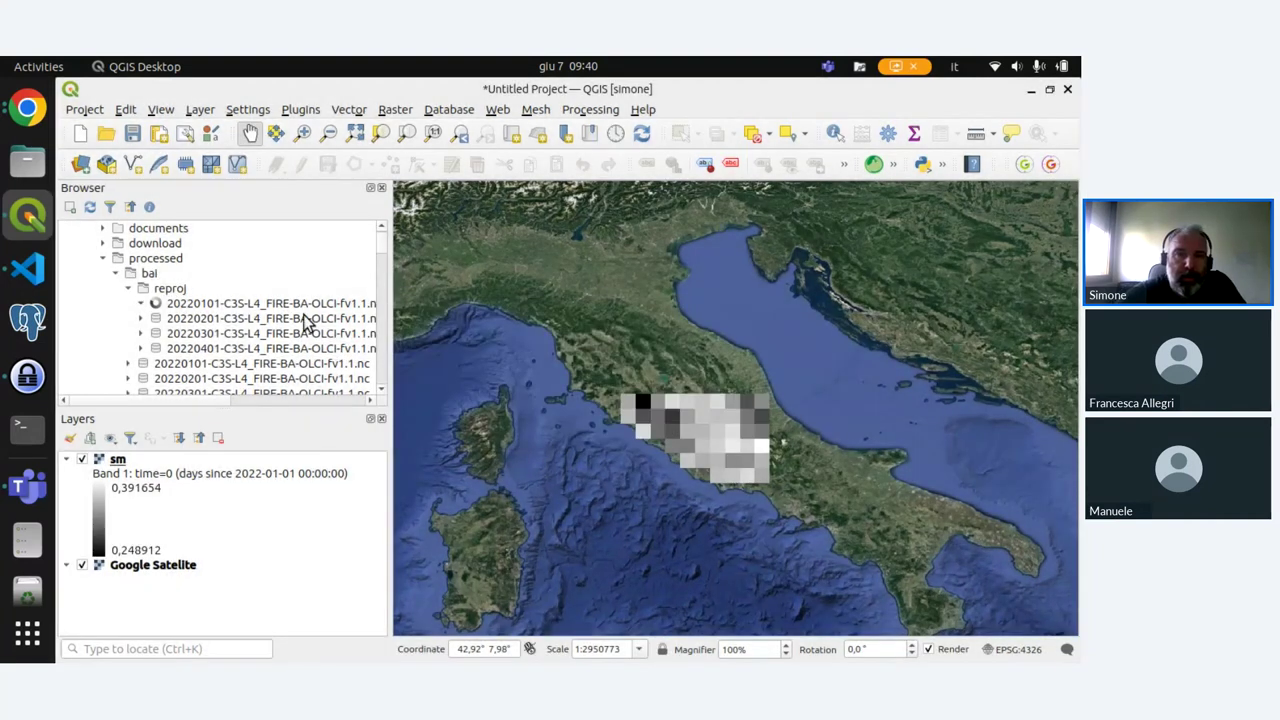